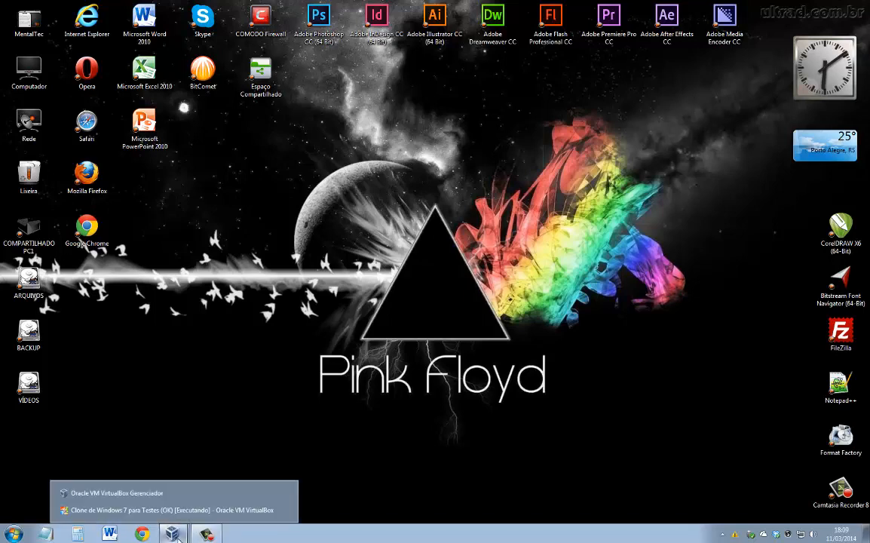
Bring the Clone de Windows 7 VM forward, enlarge its window, and open Computador showing Disco Local (C:).
mouse_move(171, 532)
click(195, 509)
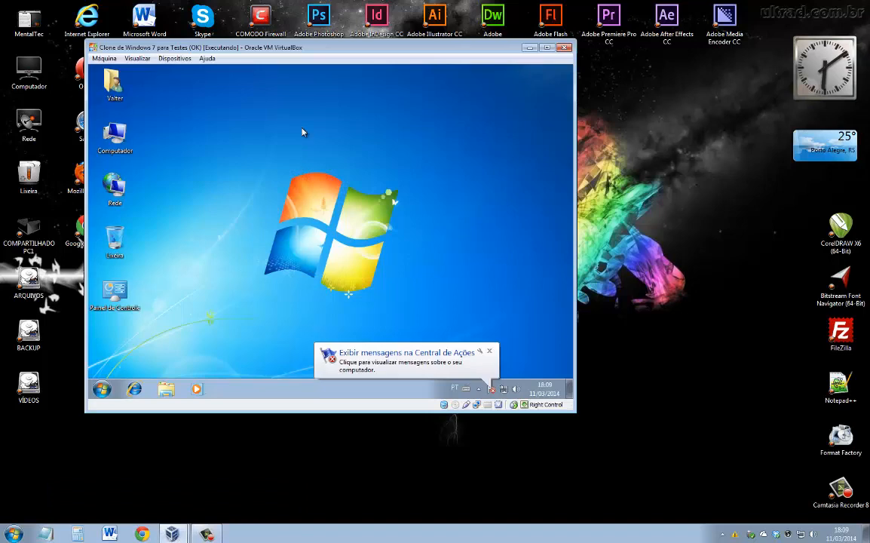
drag(302, 51, 382, 61)
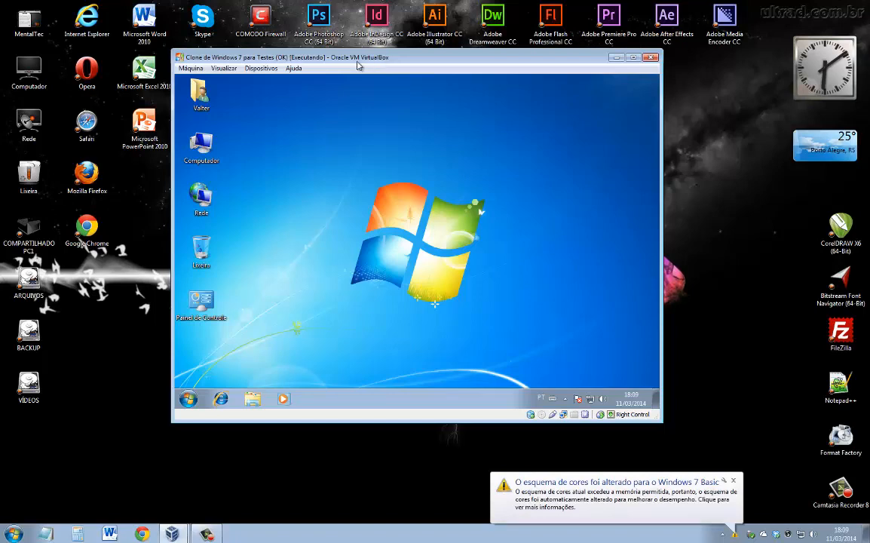
drag(322, 57, 247, 49)
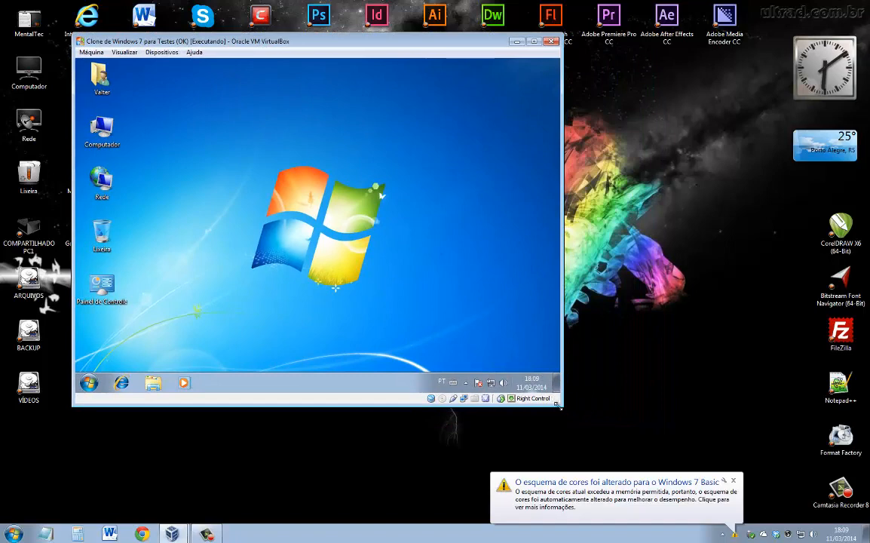
drag(562, 406, 768, 497)
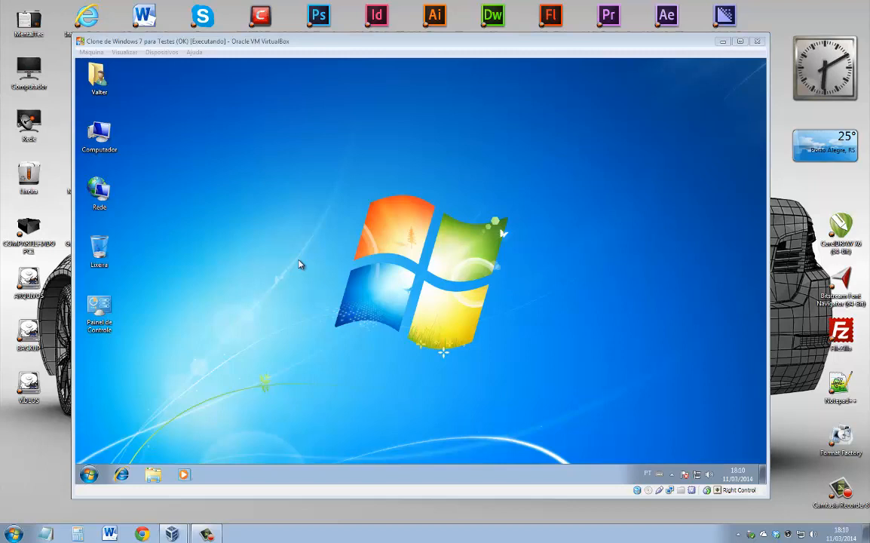
double_click(99, 134)
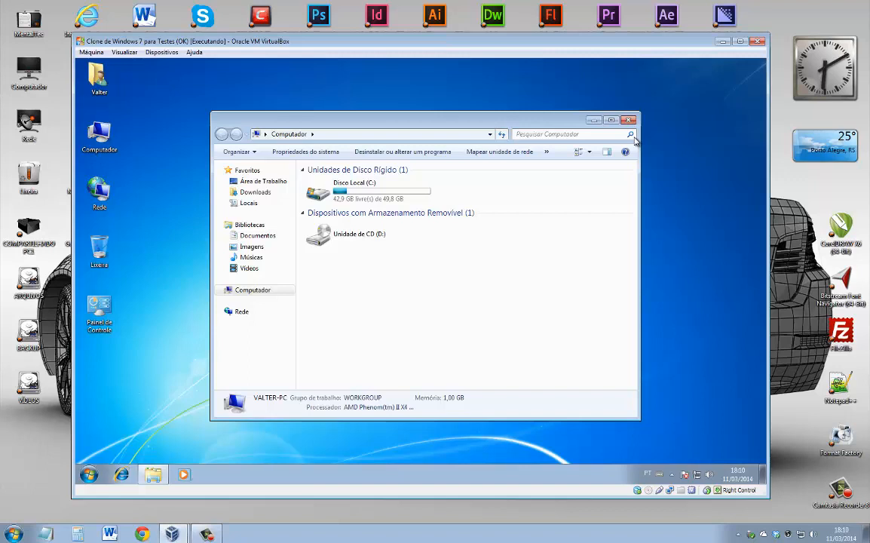
Close the Computador window and launch Computer Management via Computador > Gerenciar.
click(627, 120)
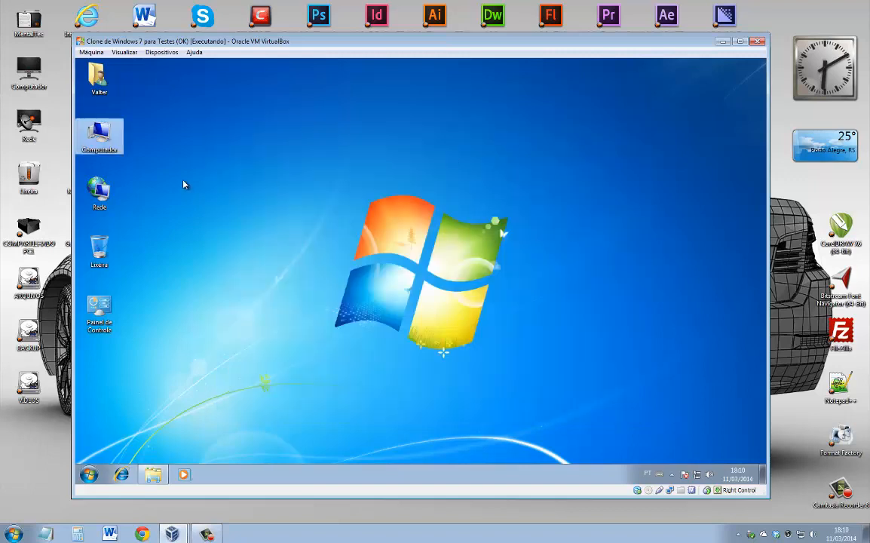
right_click(109, 135)
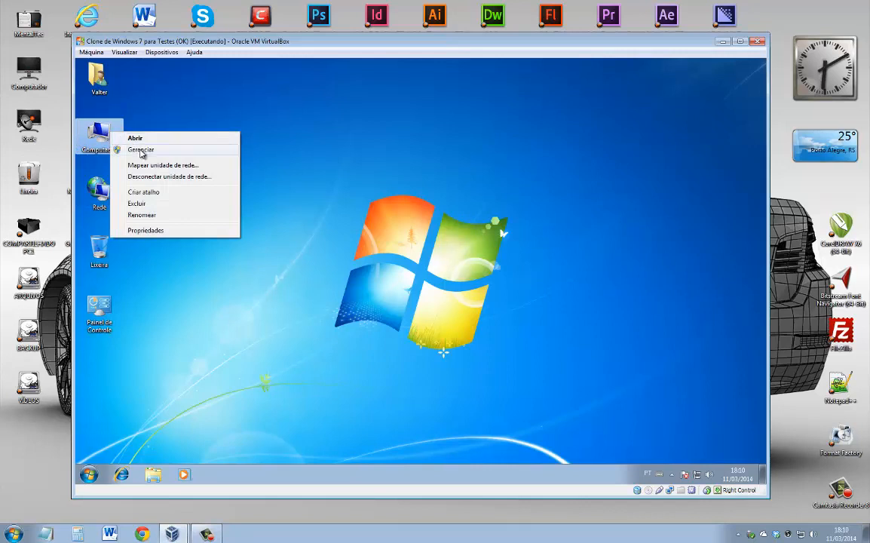
click(130, 150)
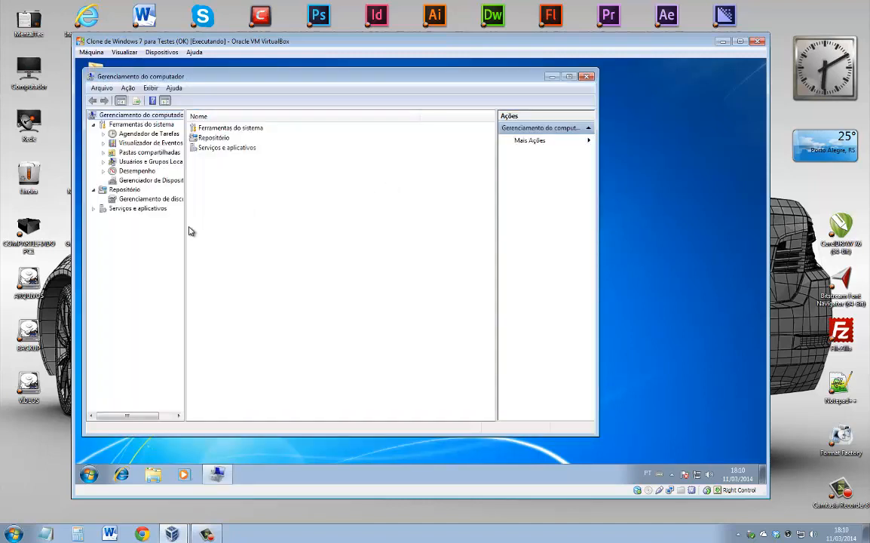
In Gerenciamento de disco, open Diminuir Volume for C:, offering up to 24538 MB.
drag(186, 229, 224, 229)
click(168, 200)
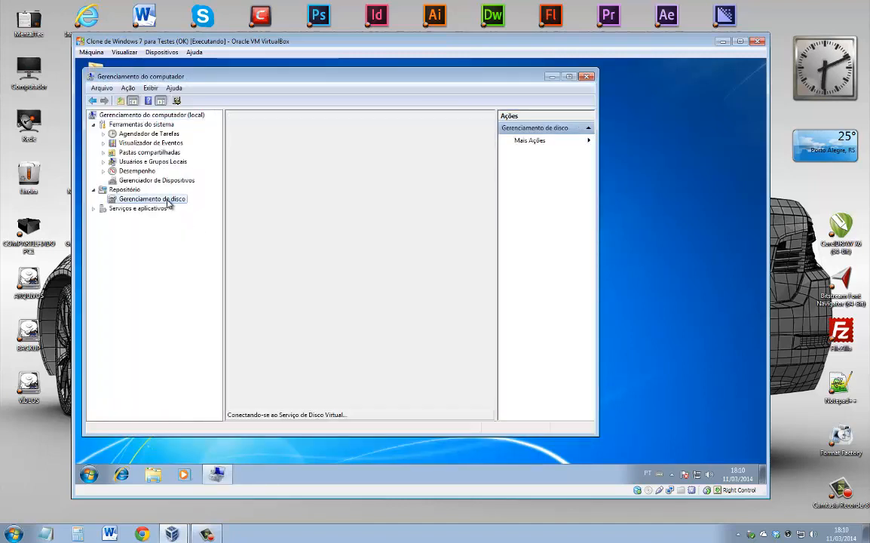
drag(594, 435, 688, 432)
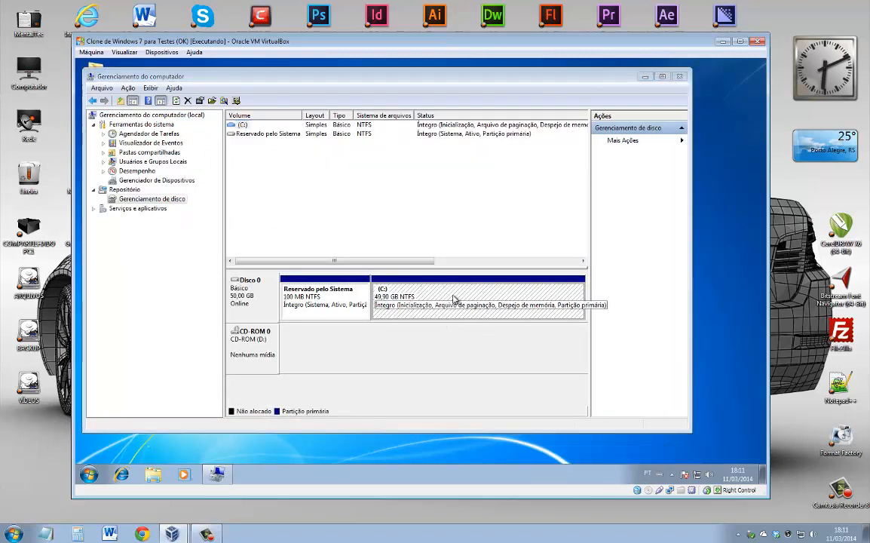
right_click(446, 298)
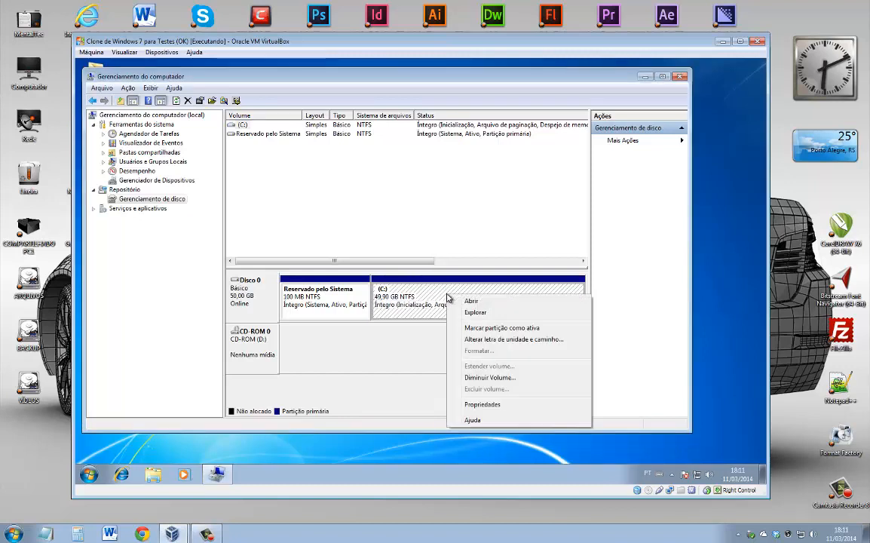
click(483, 378)
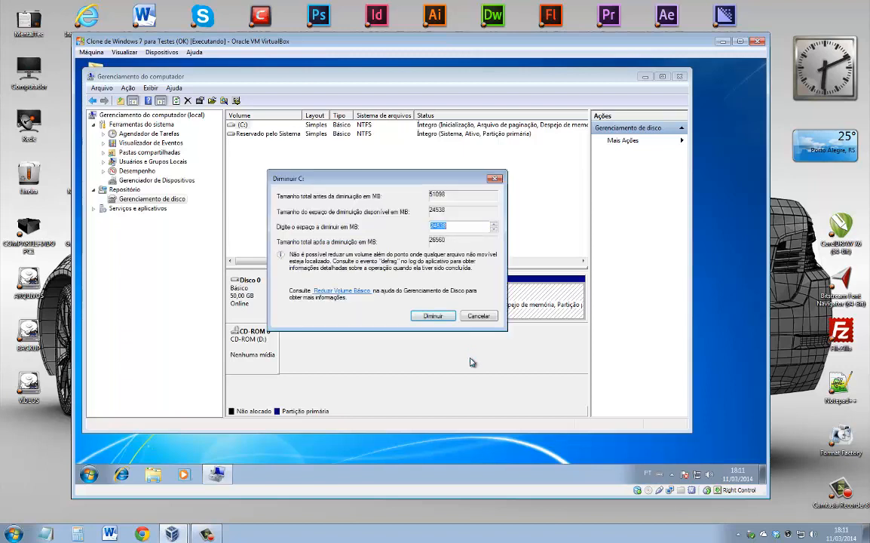
Enter 10000 as the shrink amount, then compute 10 × 1024 = 10240 in Calculator.
text(10000)
click(78, 533)
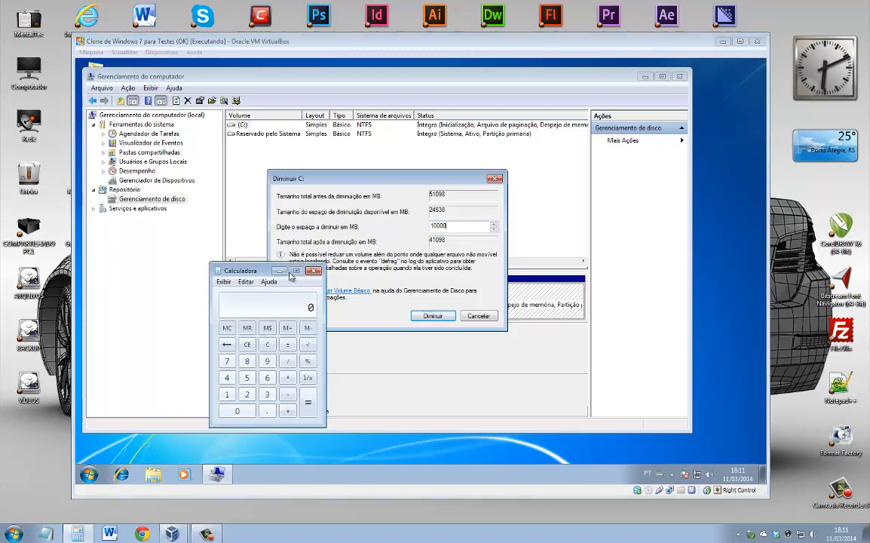
drag(291, 274, 610, 215)
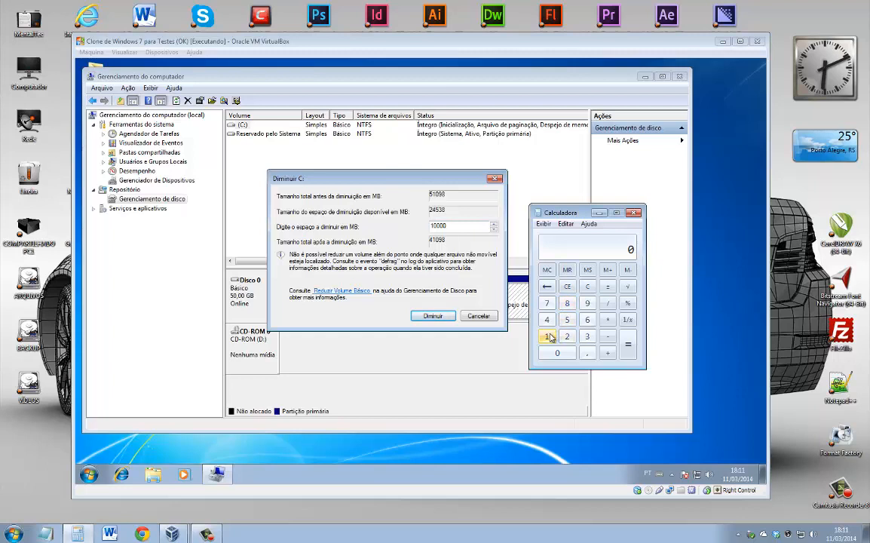
click(550, 337)
click(555, 354)
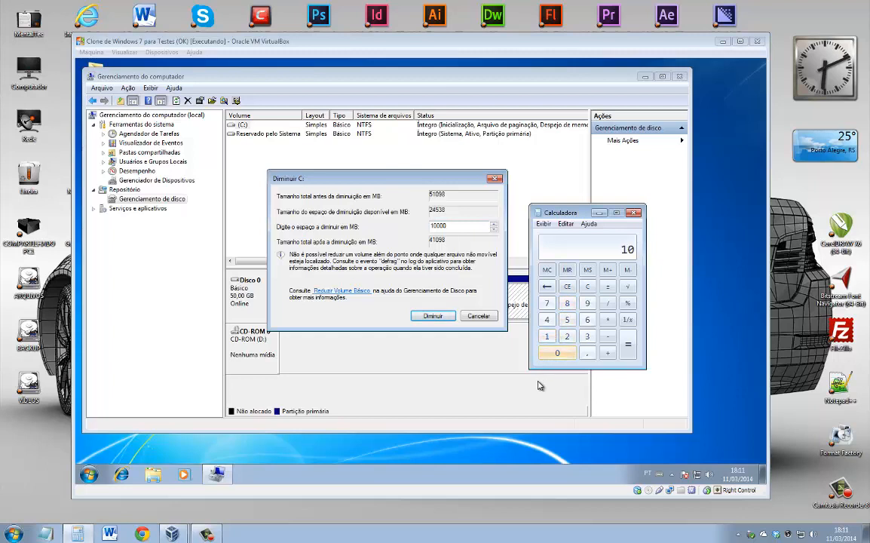
click(607, 320)
click(546, 336)
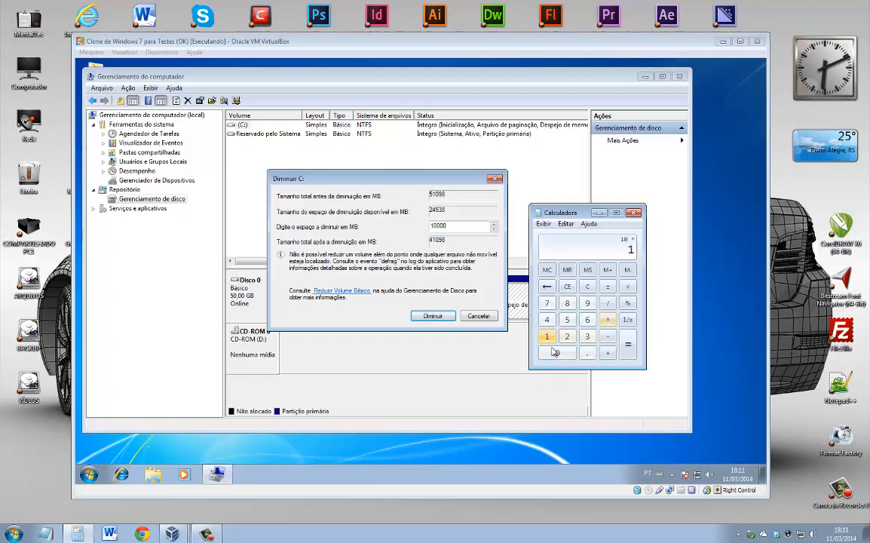
click(557, 353)
click(567, 336)
click(547, 320)
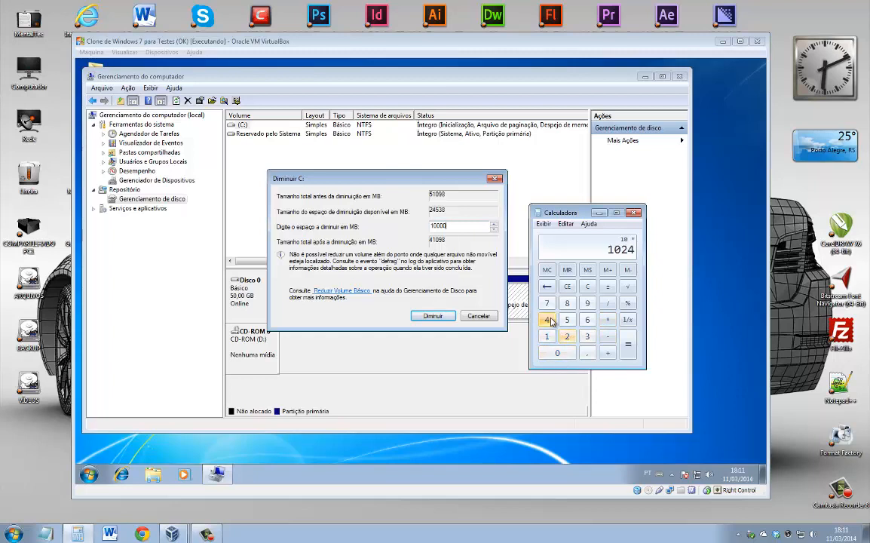
click(627, 345)
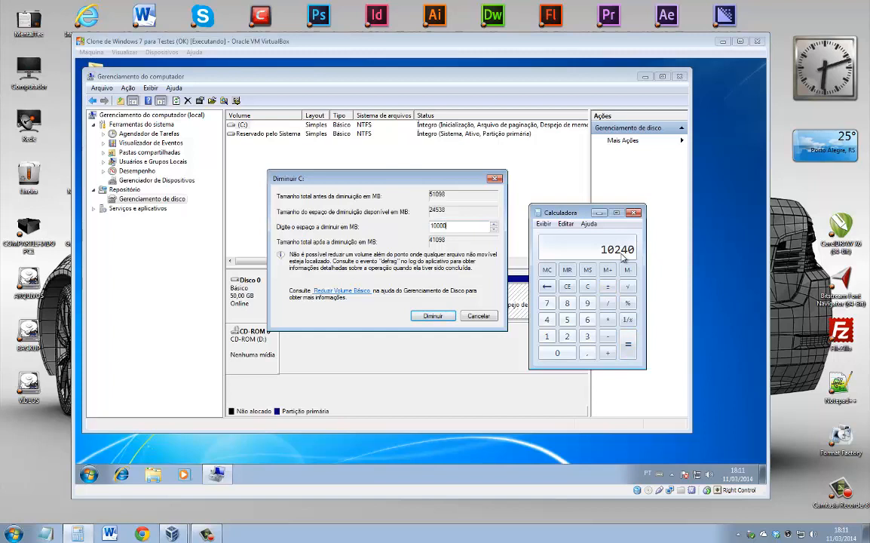
Replace the shrink amount with 10240 MB and confirm shrinking C:.
drag(460, 226, 417, 224)
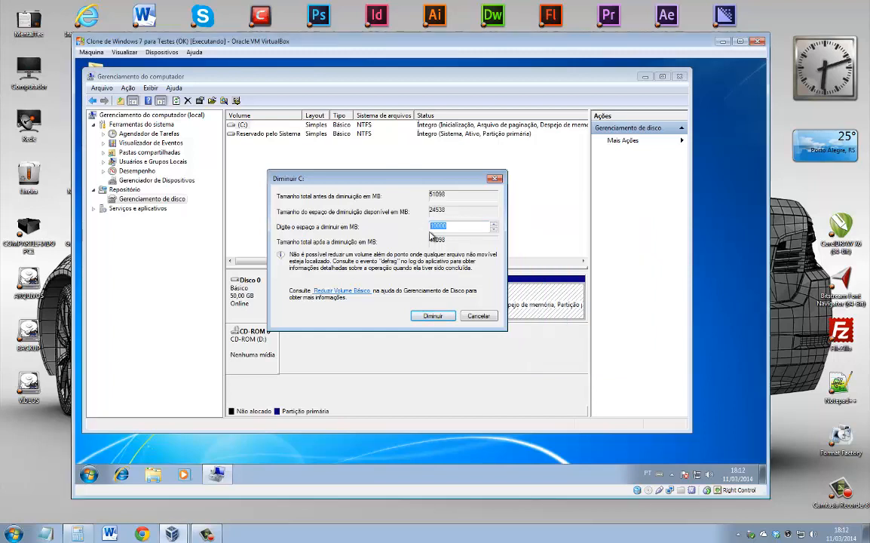
text(10240)
click(78, 534)
click(395, 249)
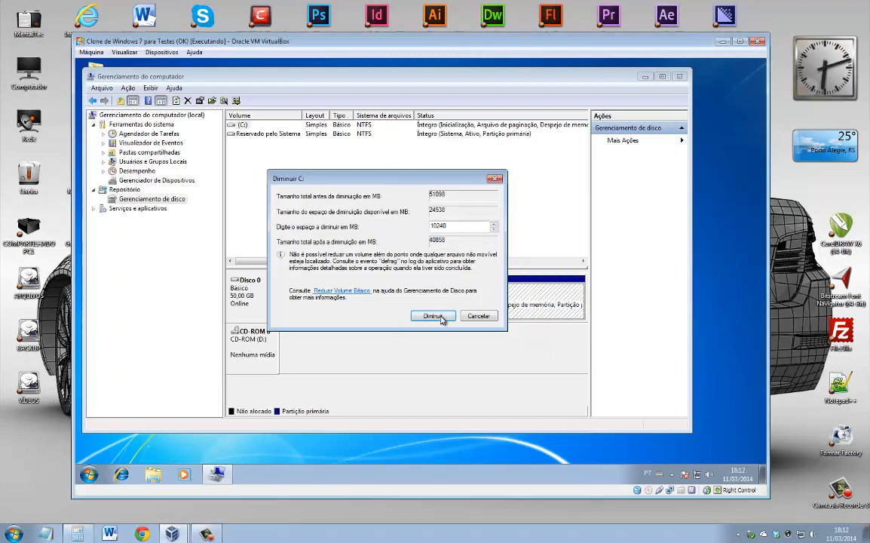
click(435, 315)
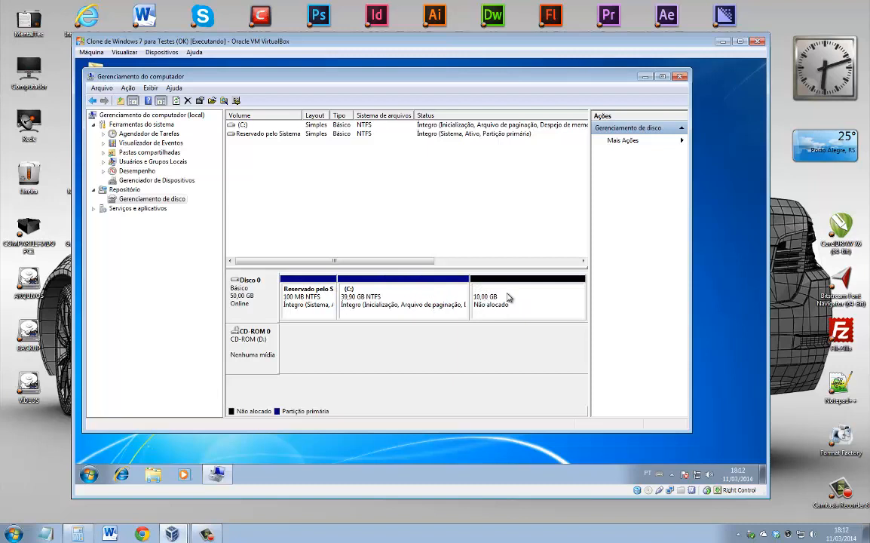
Create a new simple 10 GB NTFS volume E: from the unallocated space with the wizard defaults.
right_click(509, 296)
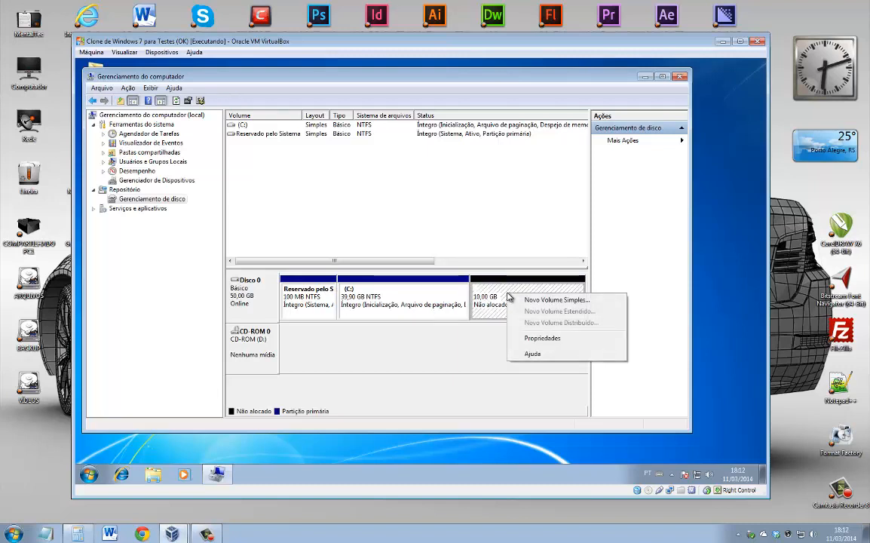
click(528, 300)
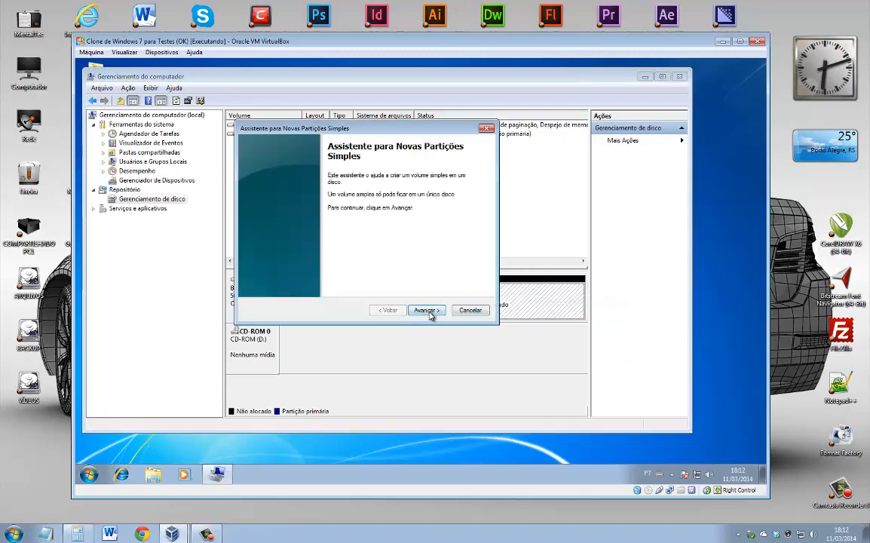
click(427, 310)
click(423, 366)
click(423, 366)
click(424, 365)
click(423, 366)
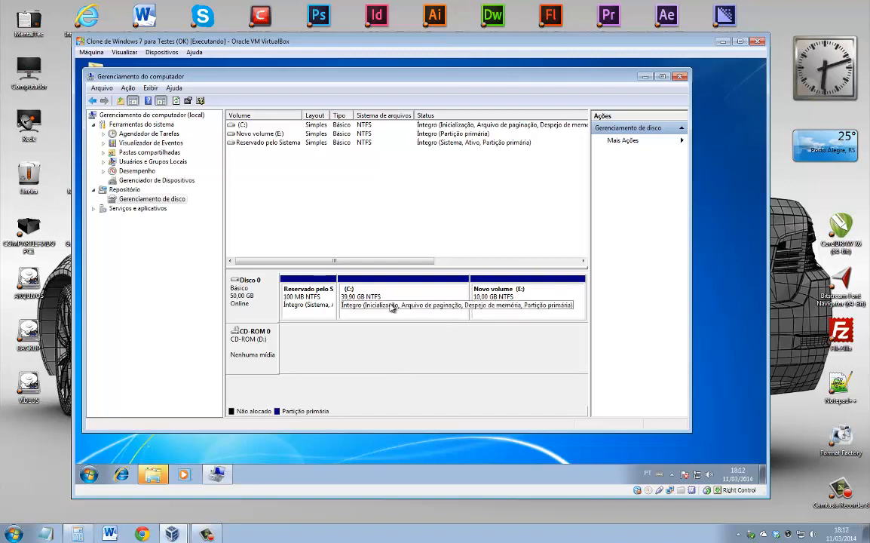
Shrink drive C: by another 2048 MB.
right_click(433, 290)
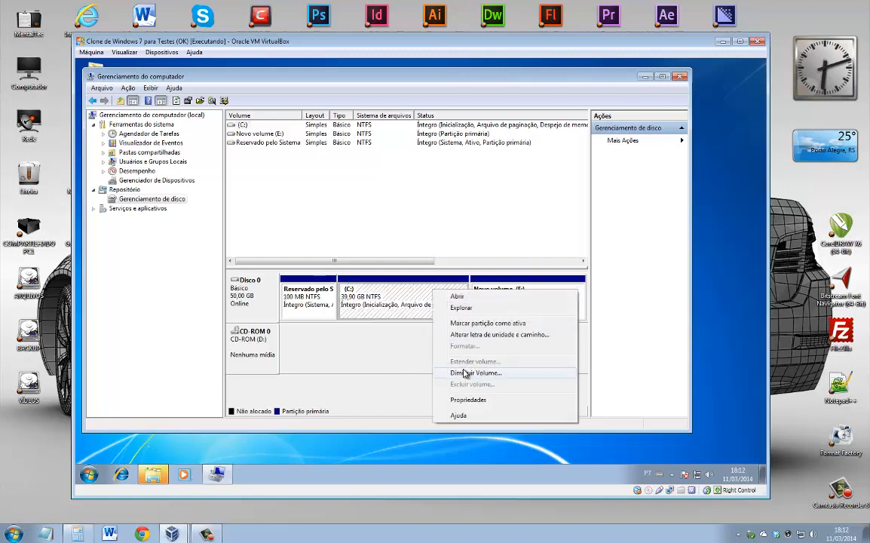
click(462, 372)
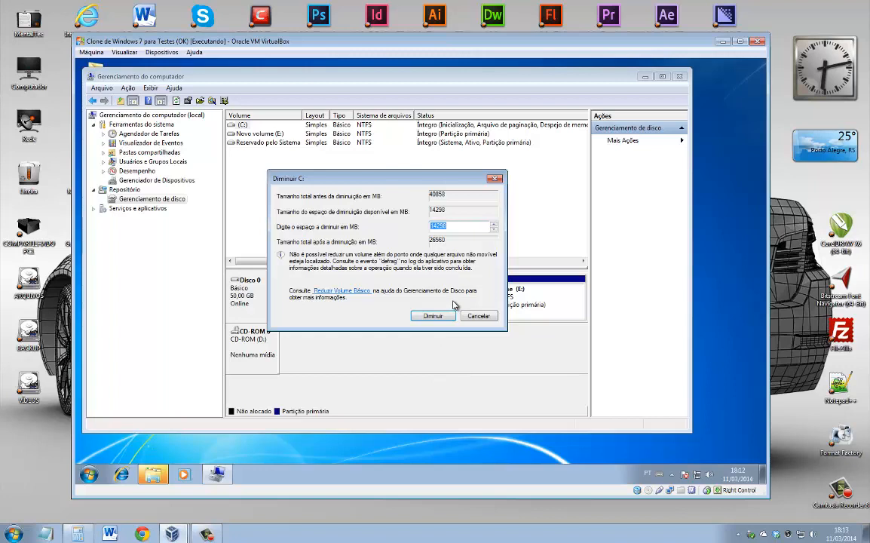
text(2048)
click(450, 315)
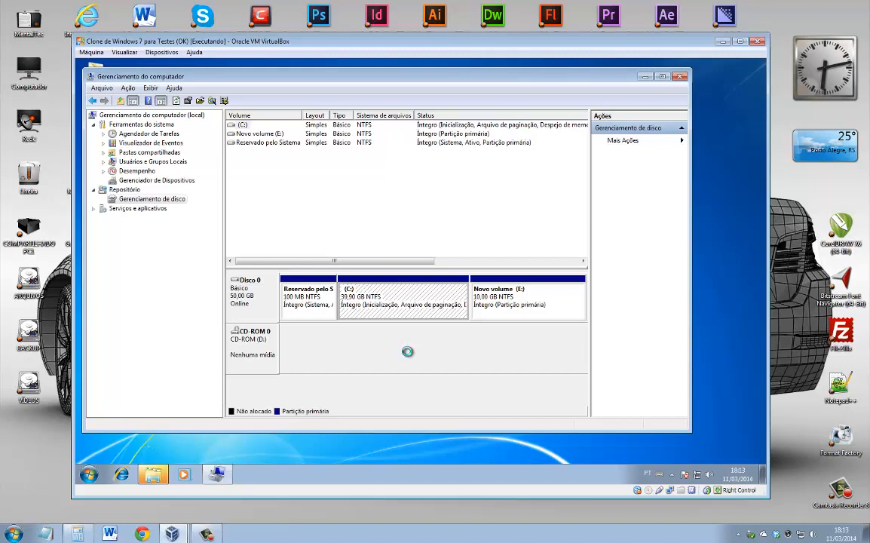
Create a new 2 GB simple volume F: from the freed space and close Computer Management.
right_click(460, 308)
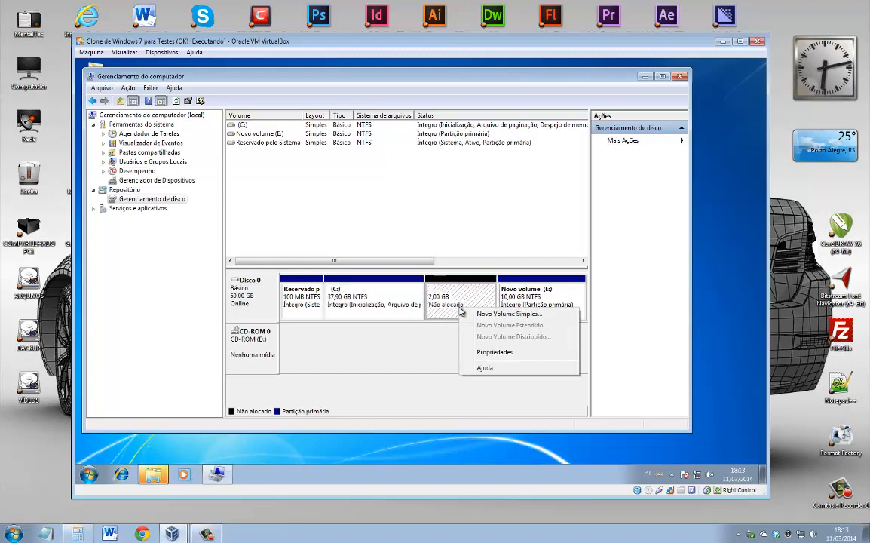
click(502, 314)
click(426, 310)
click(426, 310)
click(426, 310)
click(425, 310)
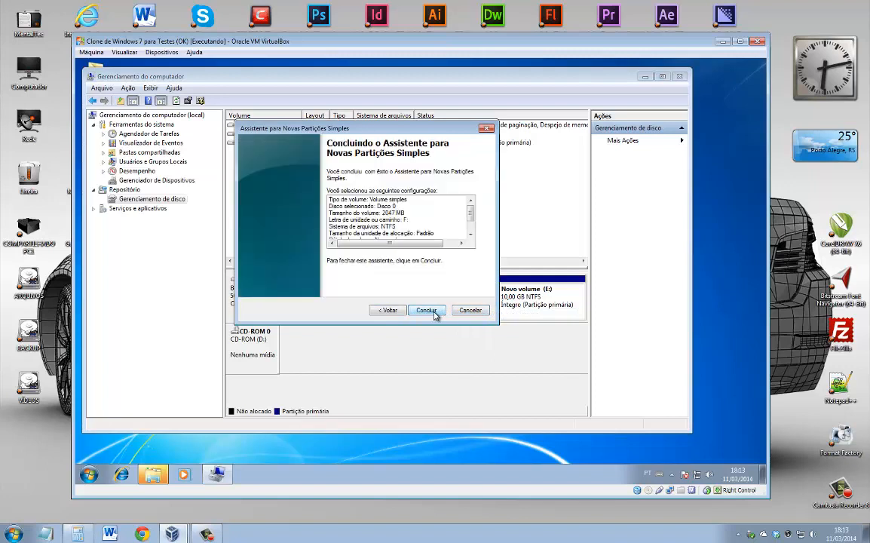
click(434, 312)
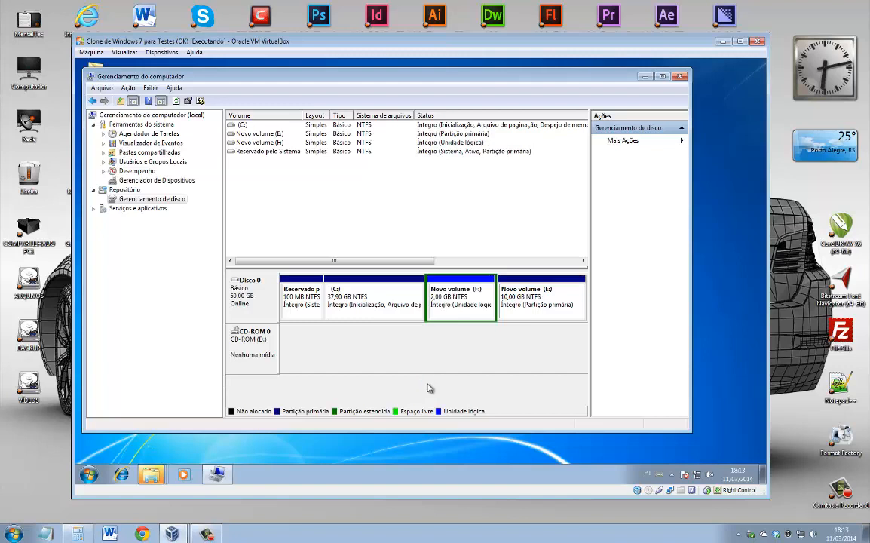
click(680, 78)
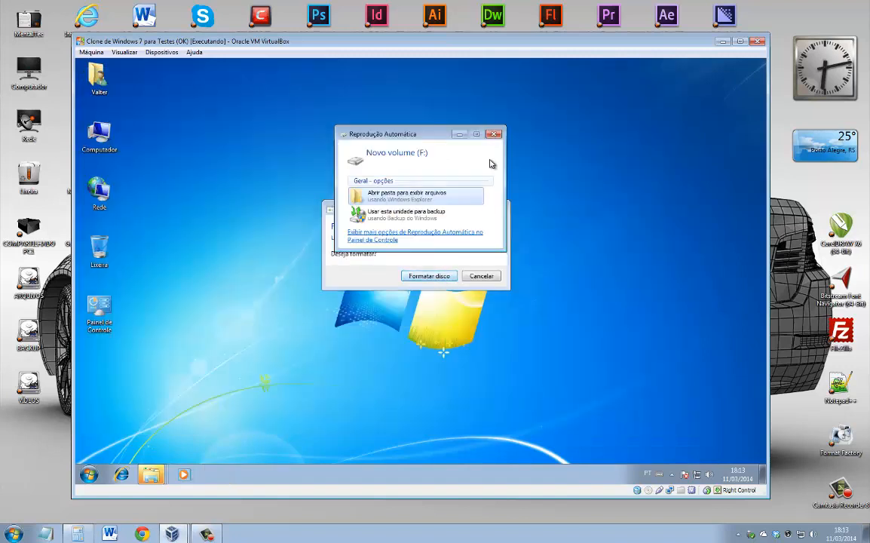
Dismiss AutoPlay and the format prompt, check C:, E: and F: in Computador, then close it.
click(494, 133)
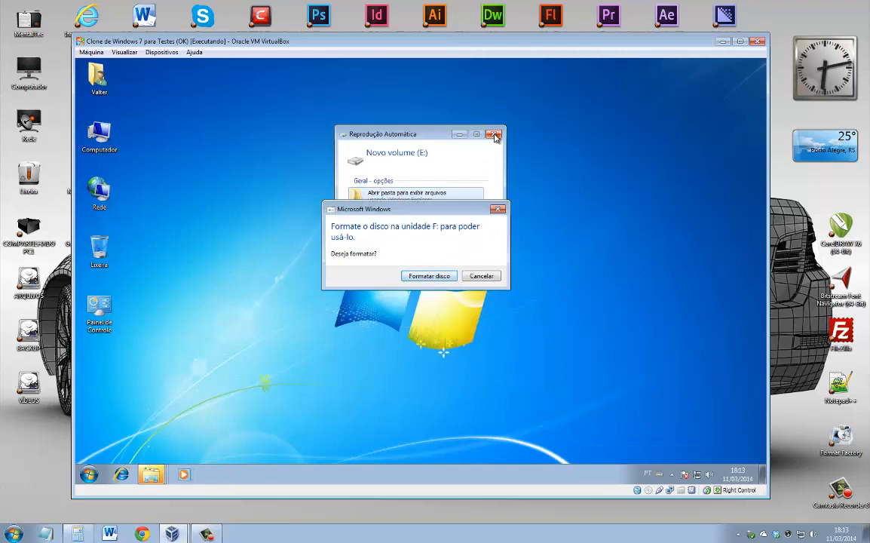
click(470, 278)
click(494, 134)
double_click(106, 135)
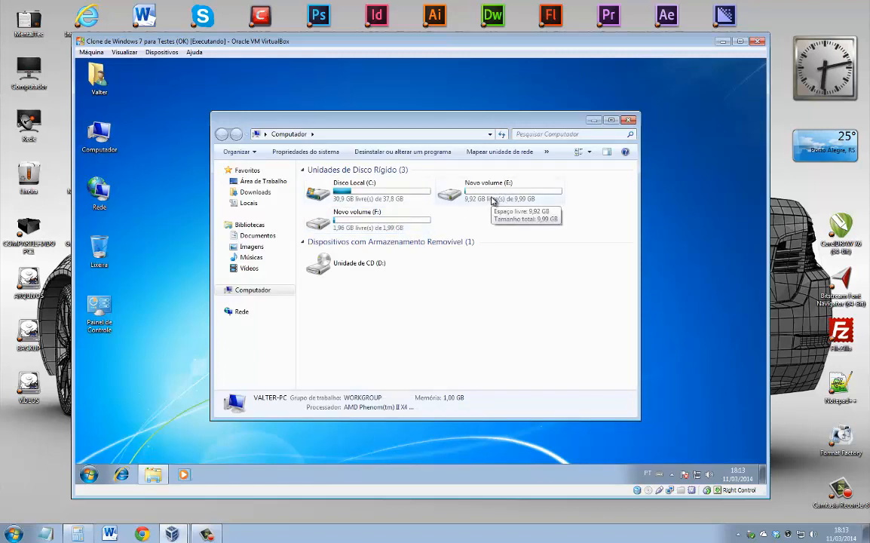
click(628, 120)
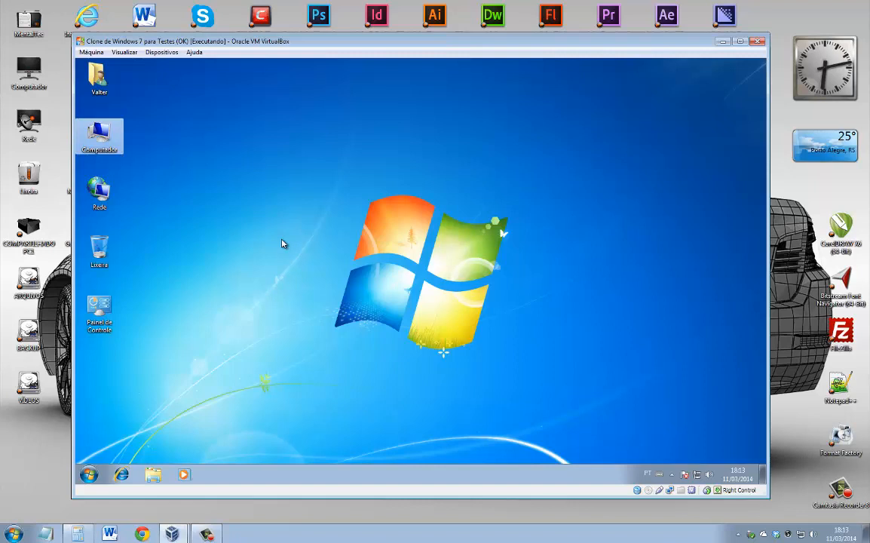
Load ubuntu-13.10-desktop-i386.iso into the virtual CD/DVD drive and restart the machine.
click(145, 50)
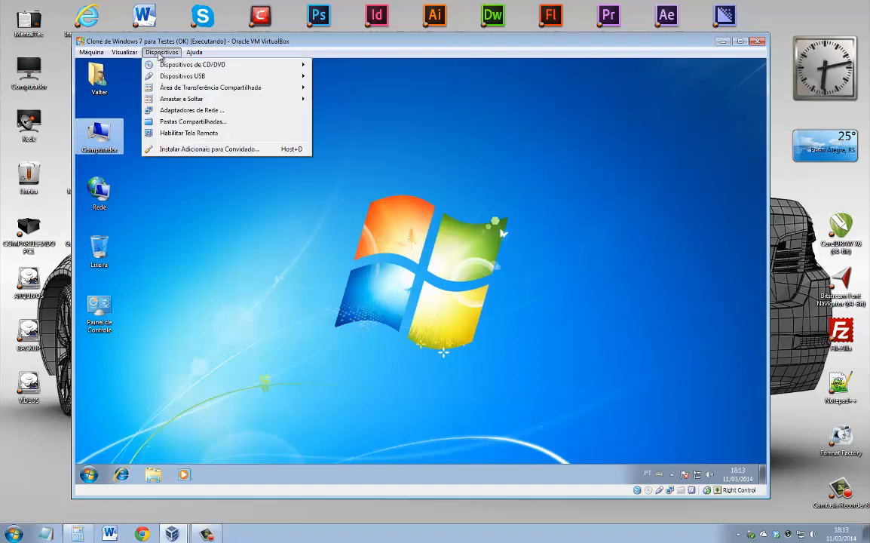
mouse_move(189, 67)
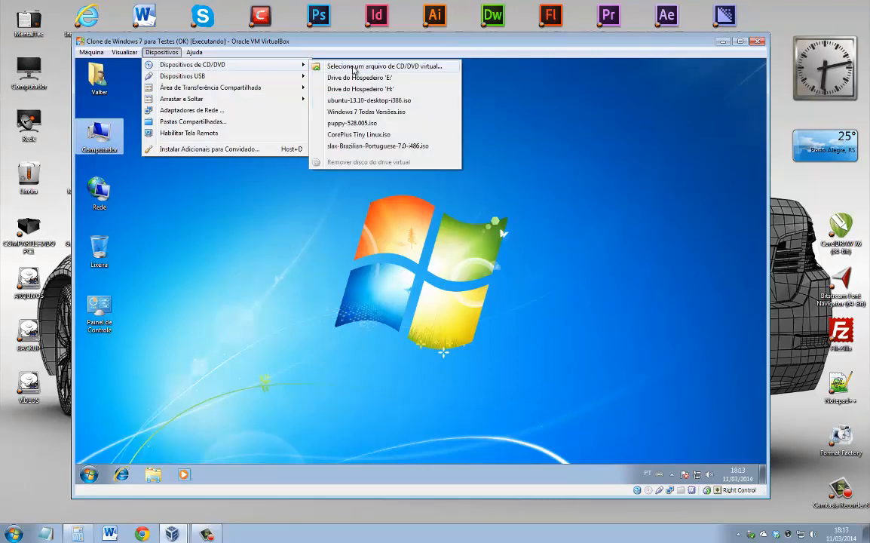
click(352, 68)
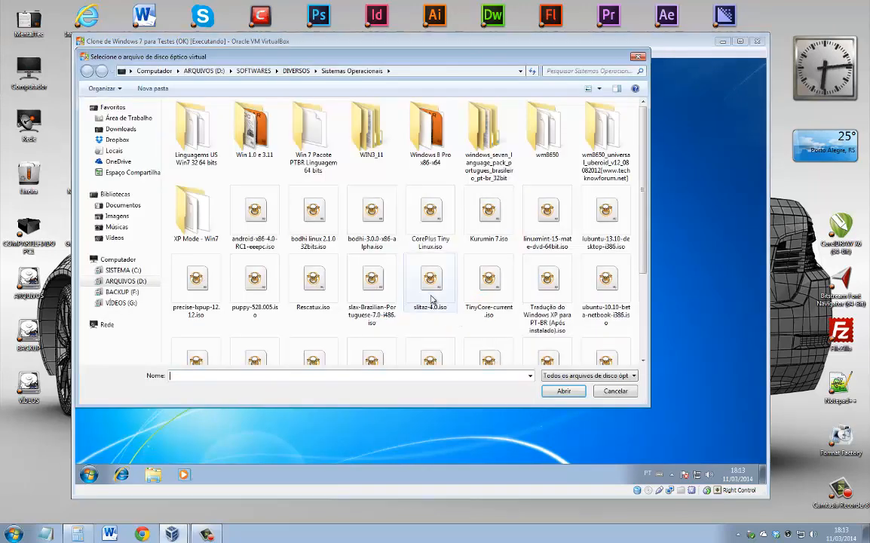
click(431, 275)
scroll(550, 248, down, 2)
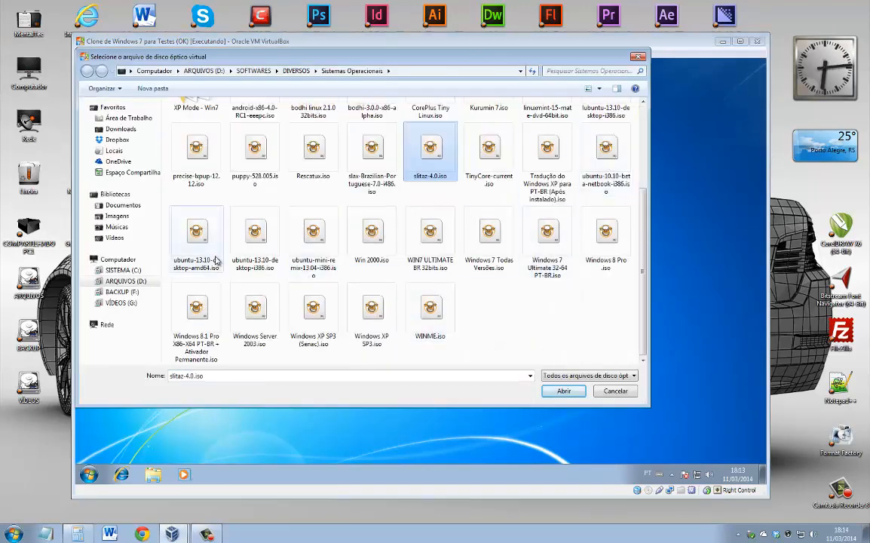
click(254, 234)
double_click(254, 235)
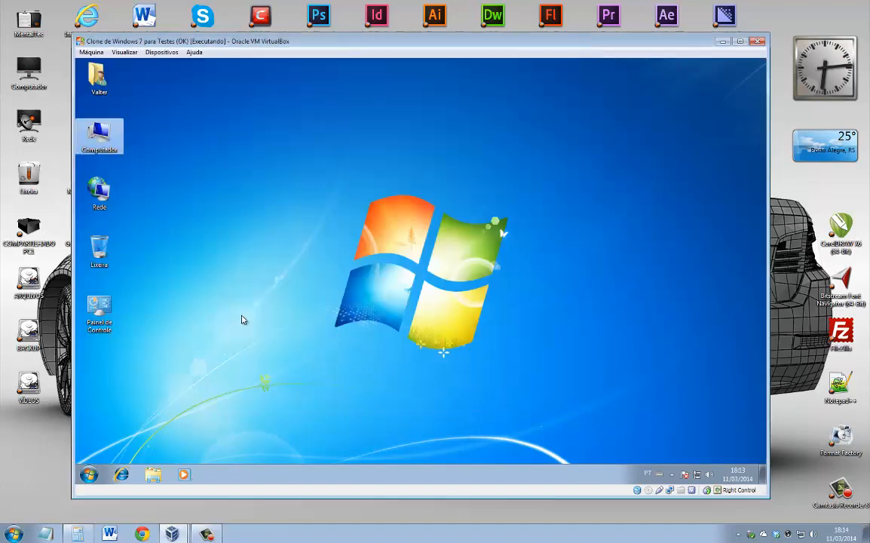
click(91, 52)
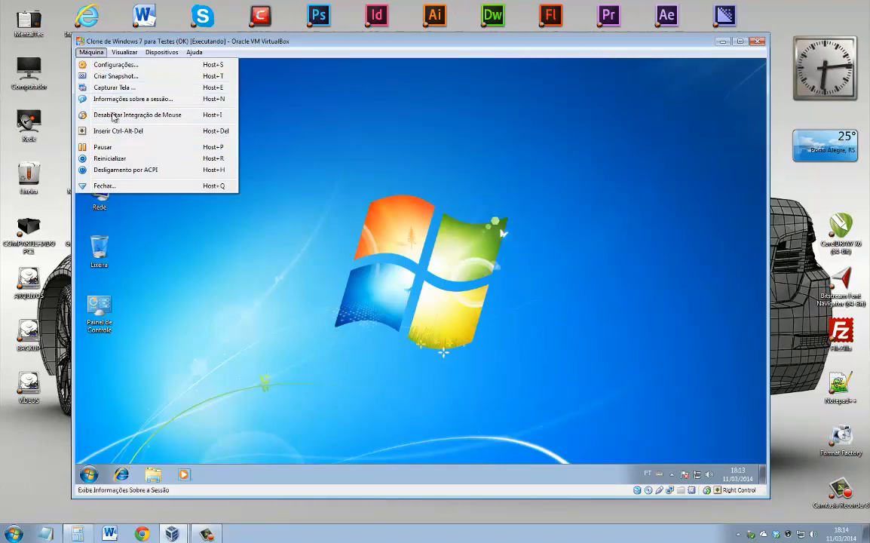
click(113, 158)
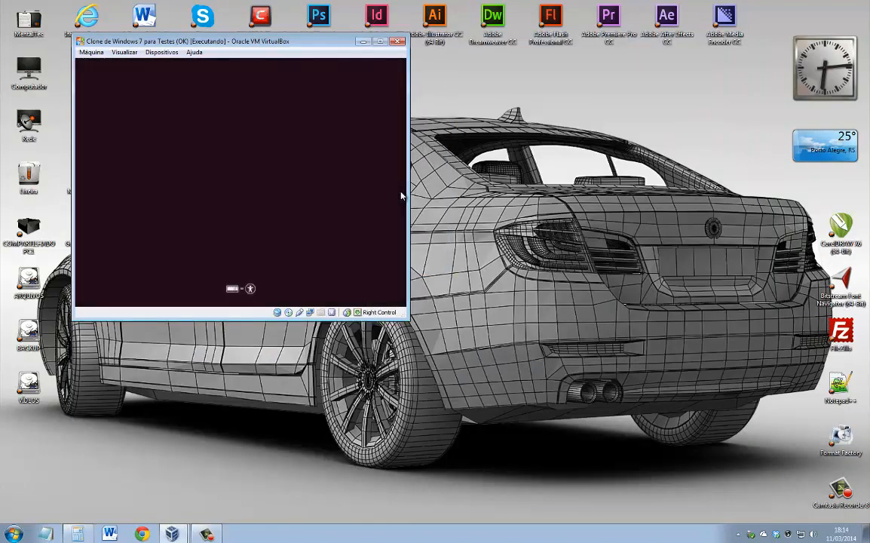
Center the VM window while it boots from the Ubuntu disc to the Welcome screen.
drag(291, 42, 443, 121)
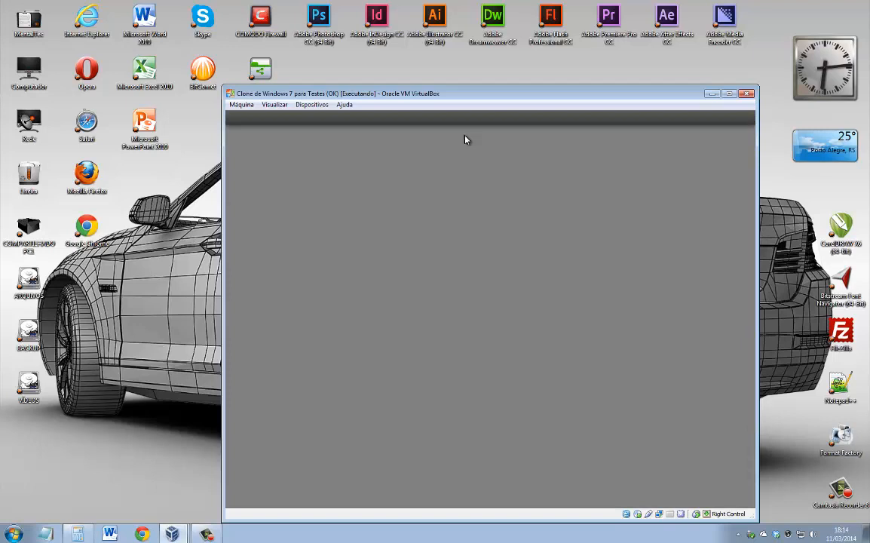
drag(441, 100, 400, 68)
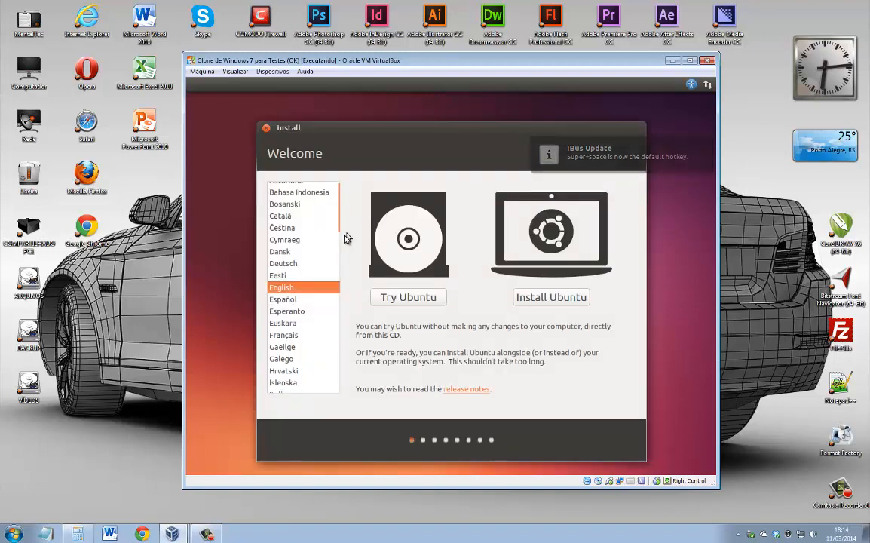
Choose Português do Brasil, start Instalar o Ubuntu, and continue past the preparation checklist.
mouse_move(342, 225)
drag(343, 225, 337, 305)
click(316, 316)
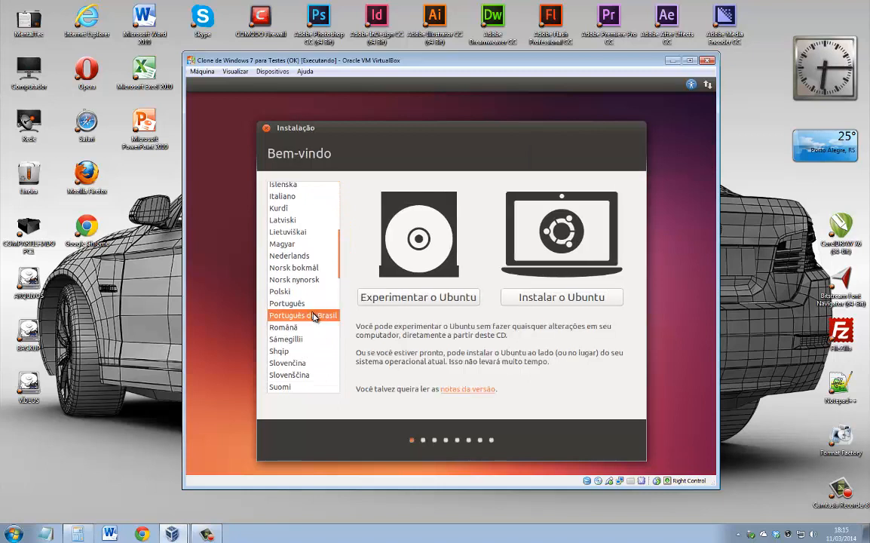
click(546, 297)
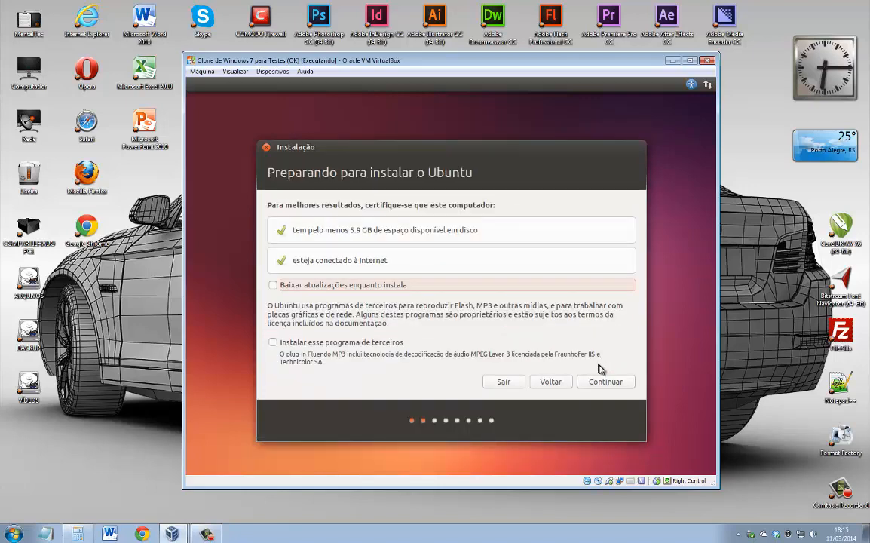
click(603, 383)
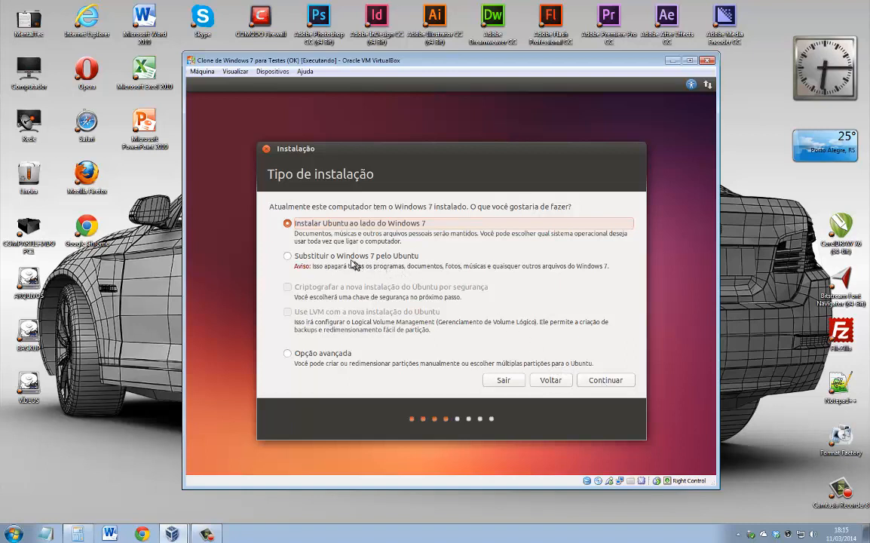
Choose Opção avançada as the installation type and continue to the /dev/sda partition table.
click(305, 258)
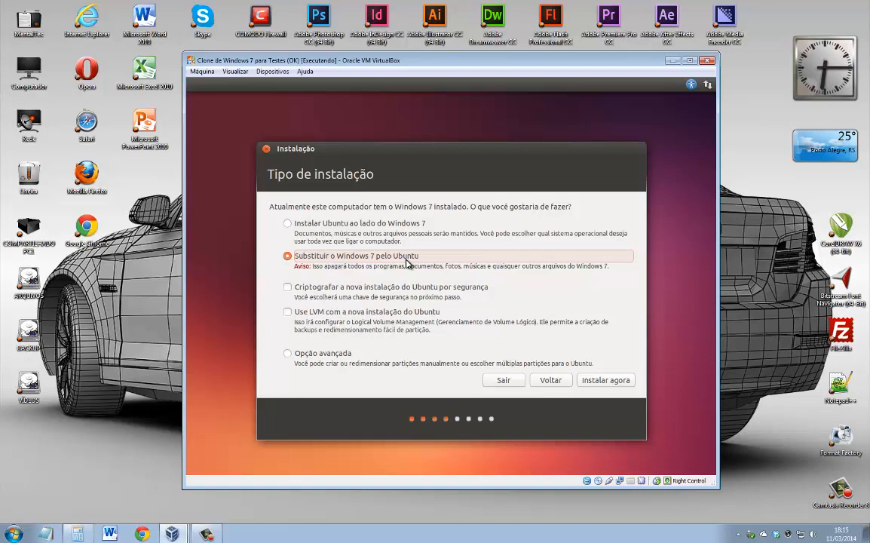
click(328, 225)
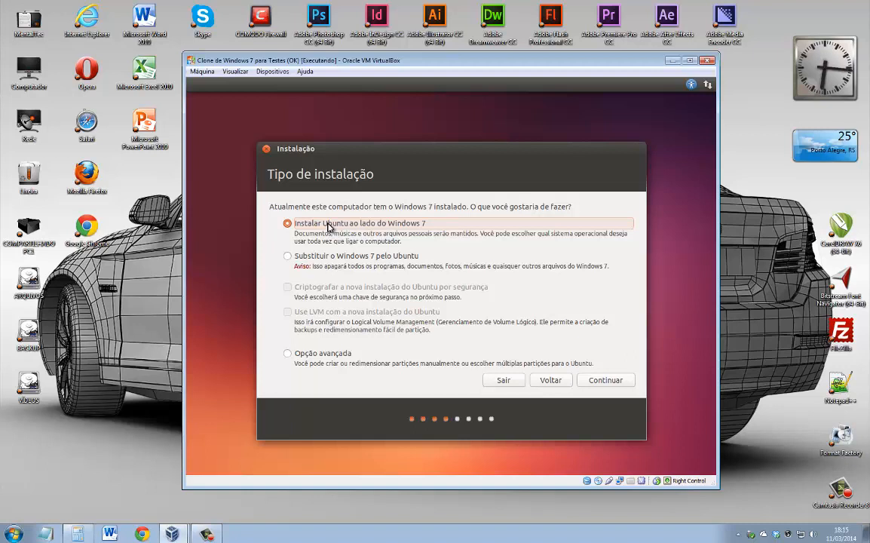
click(295, 358)
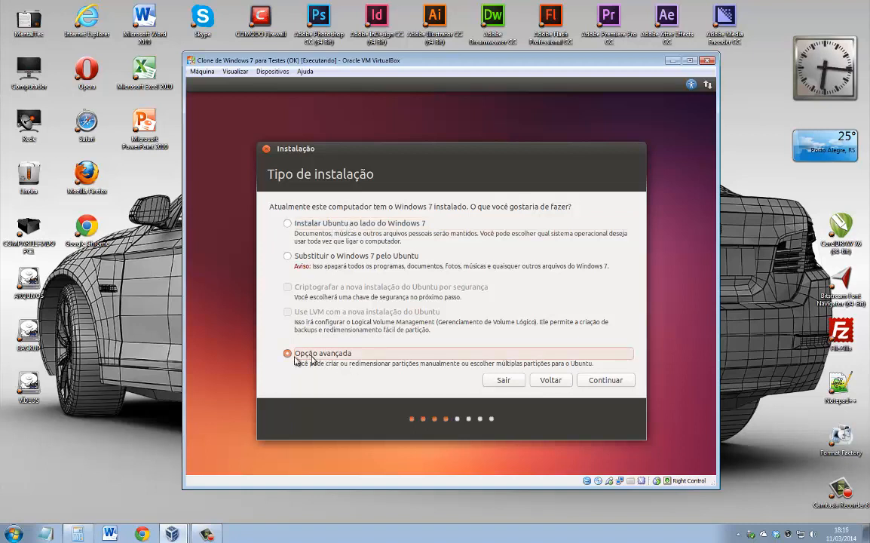
click(609, 382)
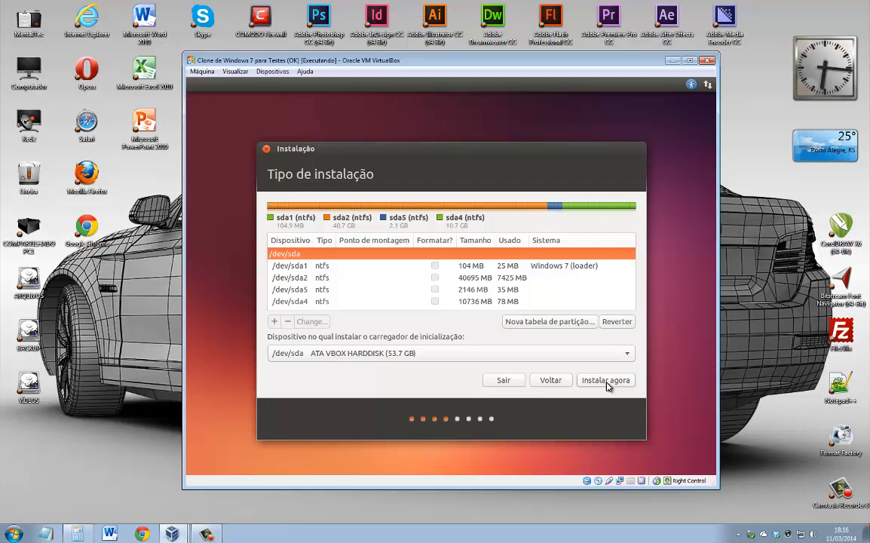
Check the sda1, sda2, sda5 and sda4 rows, then open Editar partição for the 10736 MB /dev/sda4.
click(470, 279)
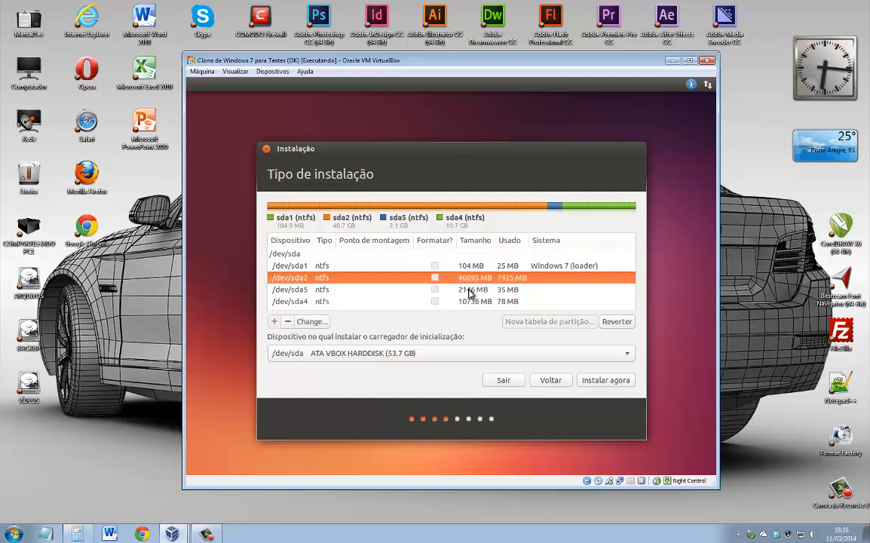
click(466, 289)
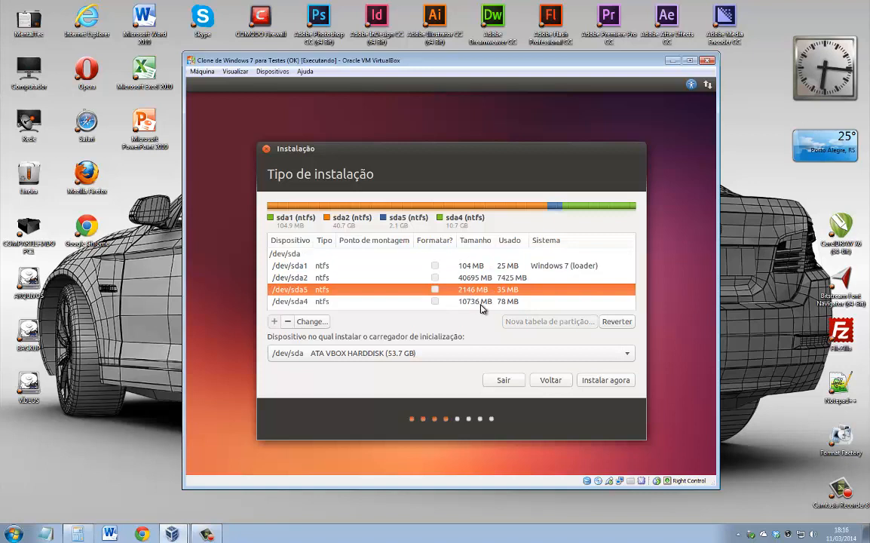
click(472, 301)
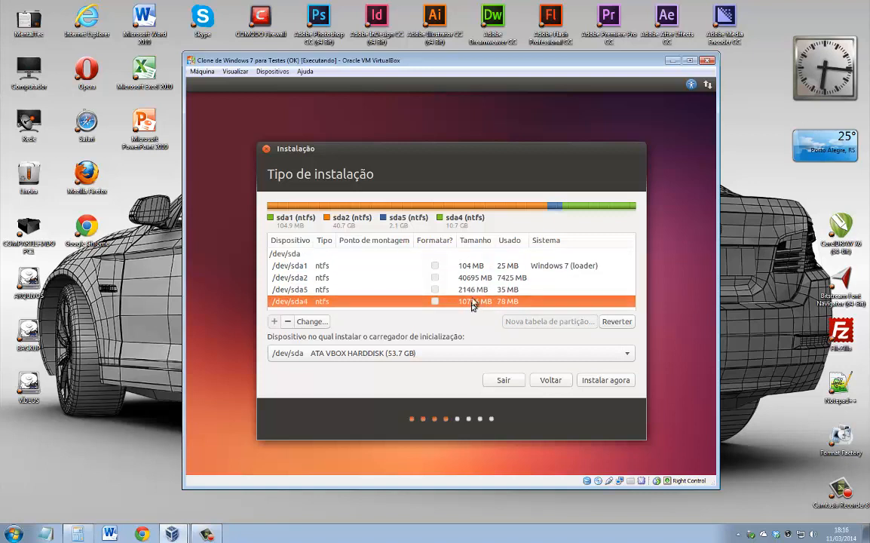
click(471, 291)
click(474, 302)
click(477, 291)
click(479, 302)
click(479, 277)
click(480, 265)
click(480, 278)
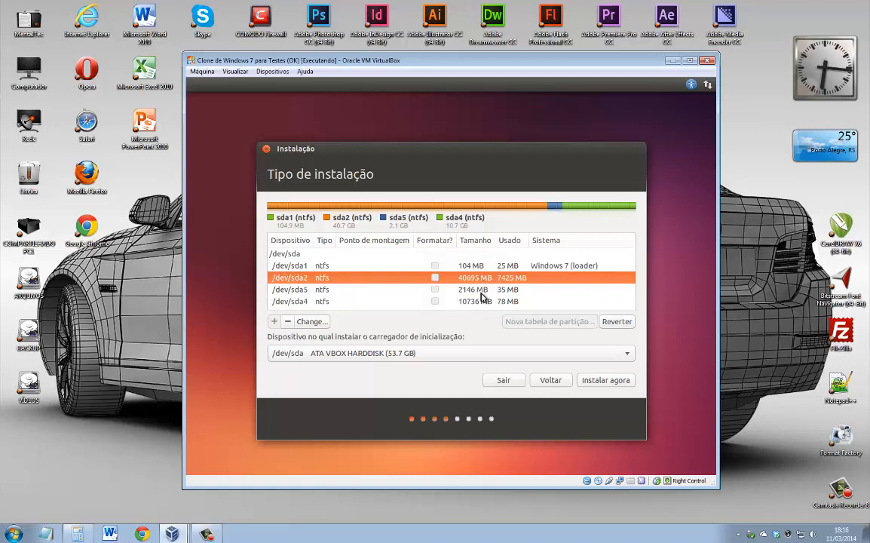
click(481, 290)
click(483, 301)
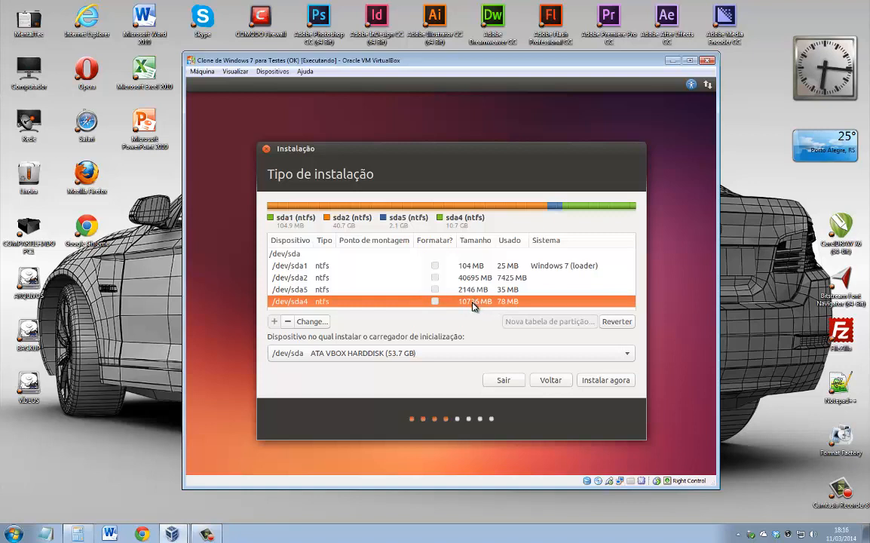
double_click(474, 303)
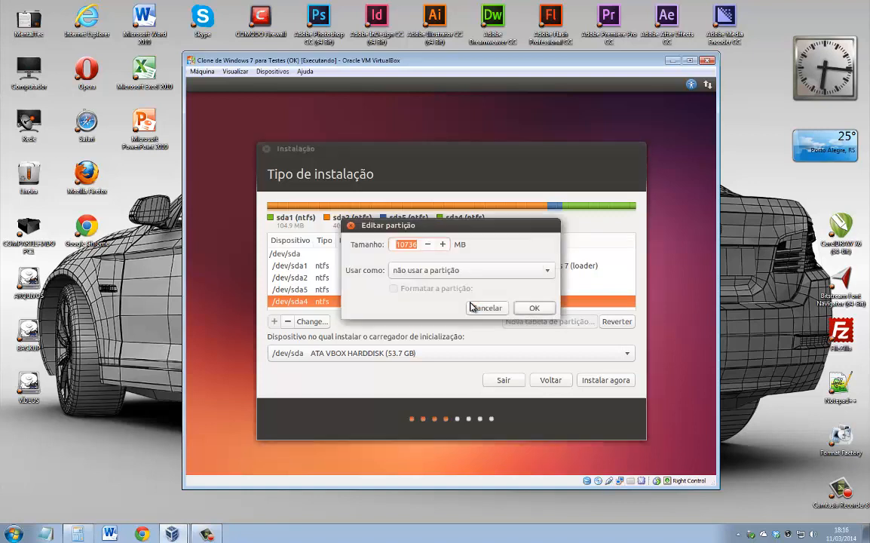
Set /dev/sda4 to ext4 journaling, marked for formatting and mounted at /, then select the 2146 MB sda5.
drag(458, 228, 421, 189)
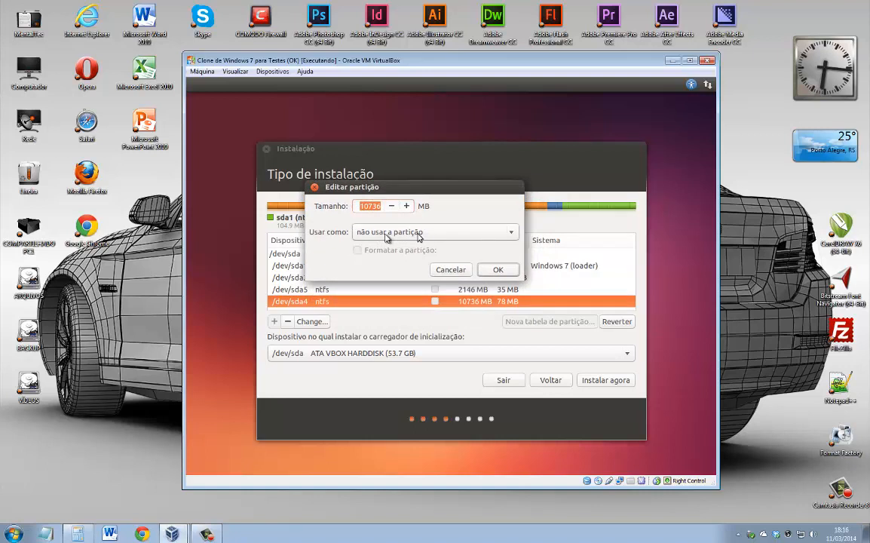
click(425, 235)
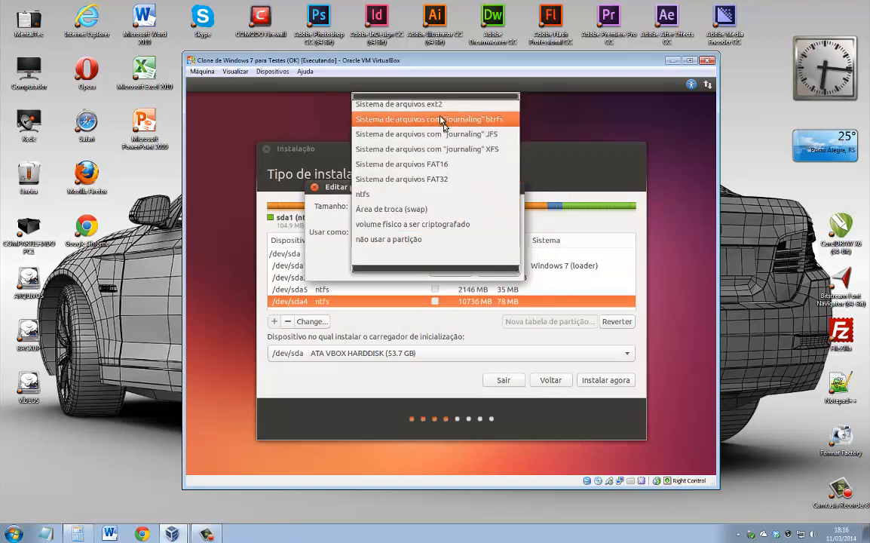
scroll(439, 105, up, 2)
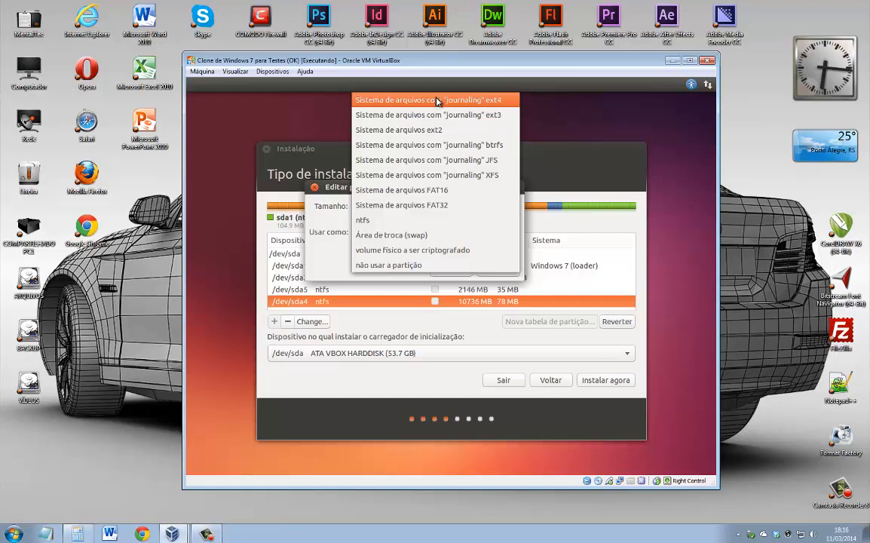
click(491, 106)
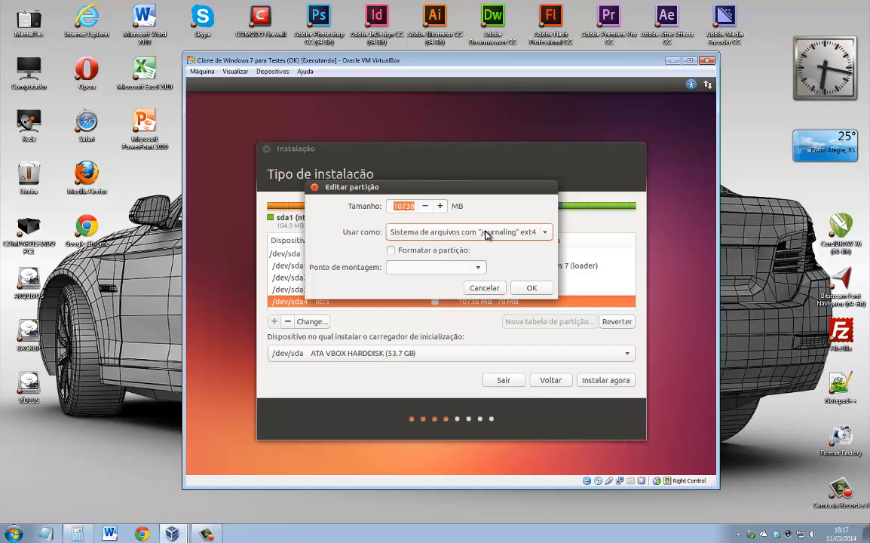
click(390, 251)
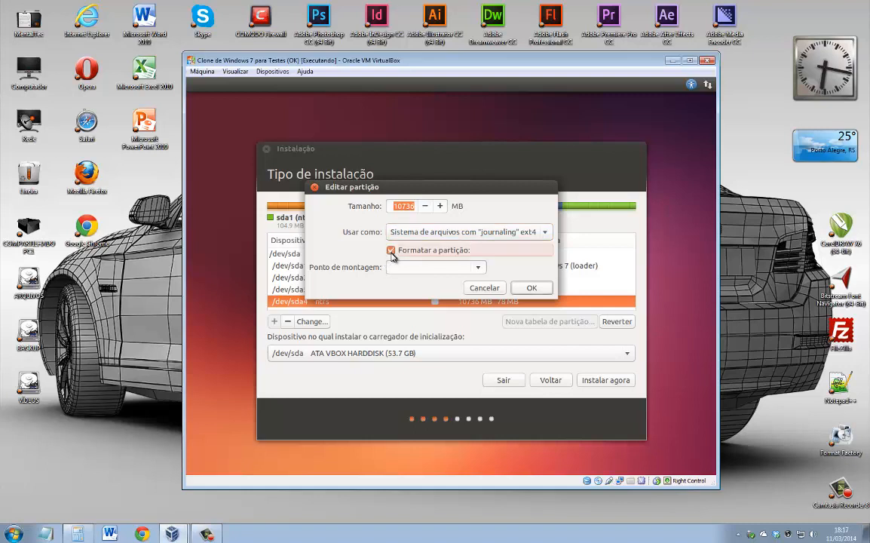
click(477, 269)
click(411, 281)
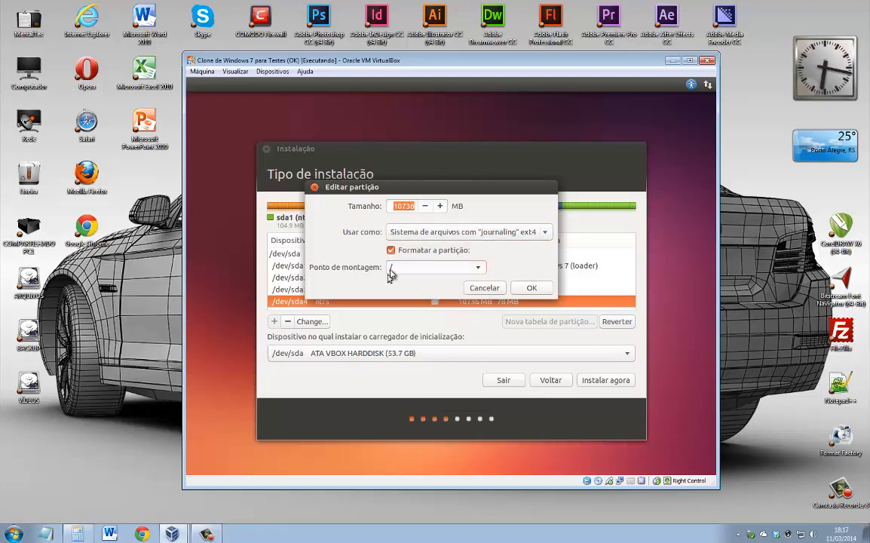
click(541, 288)
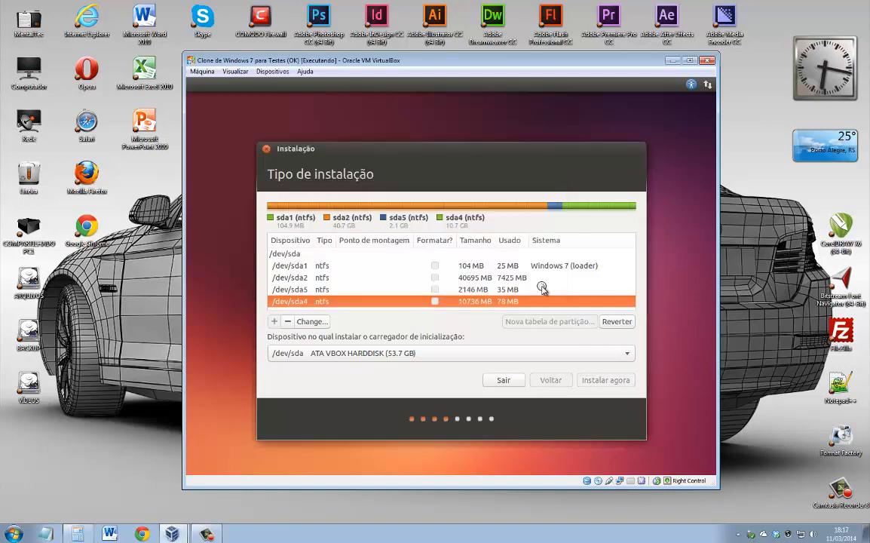
click(536, 339)
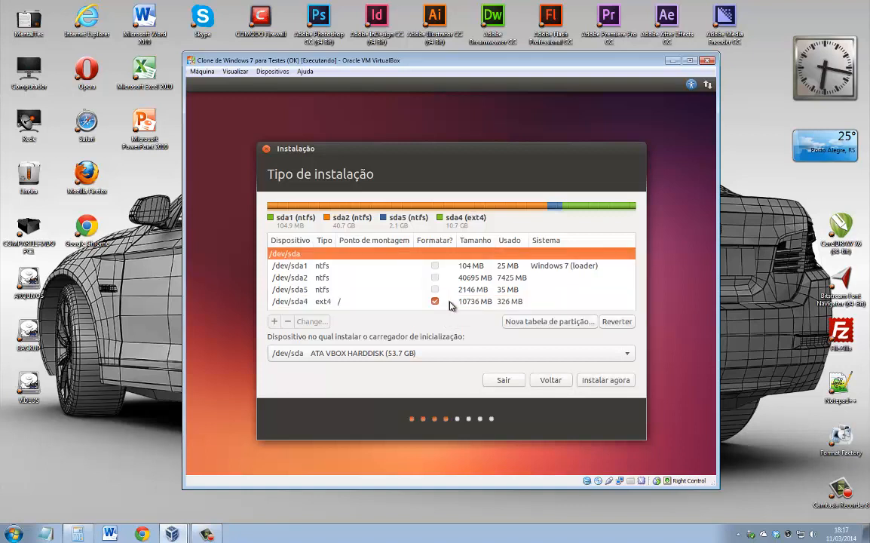
click(451, 290)
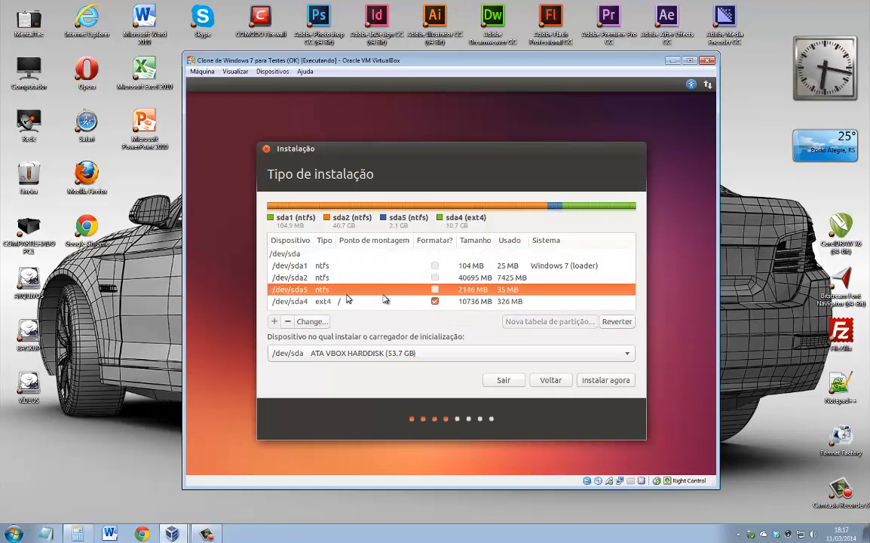
Set 'Usar como' for the 2146 MB /dev/sda5 to 'Área de troca (swap)' and confirm.
double_click(470, 295)
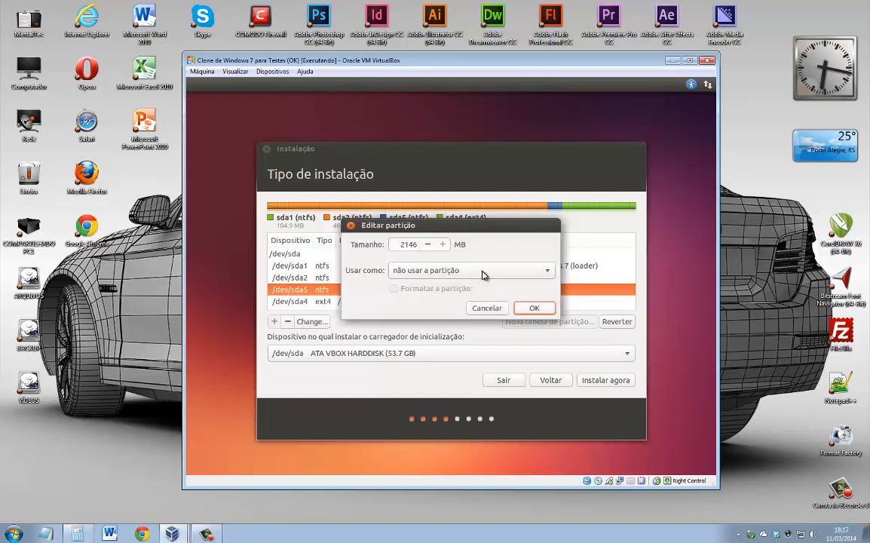
click(484, 272)
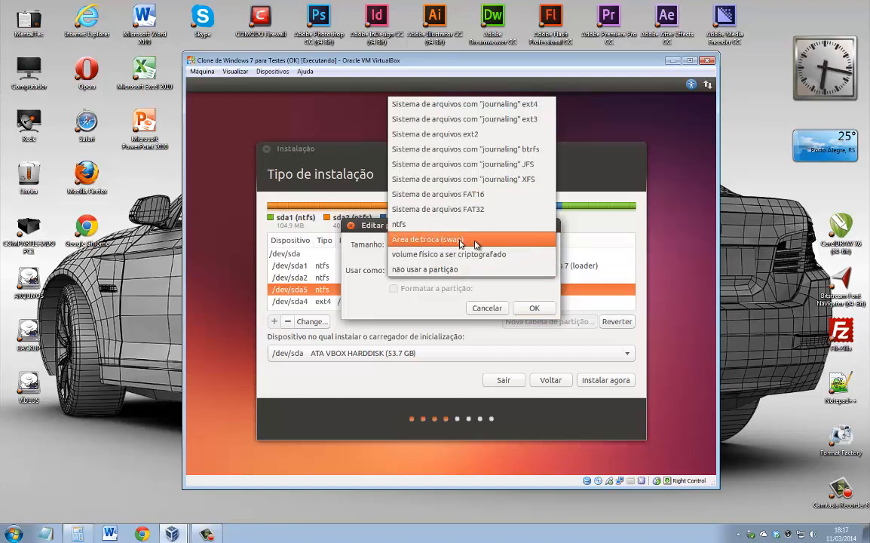
click(466, 241)
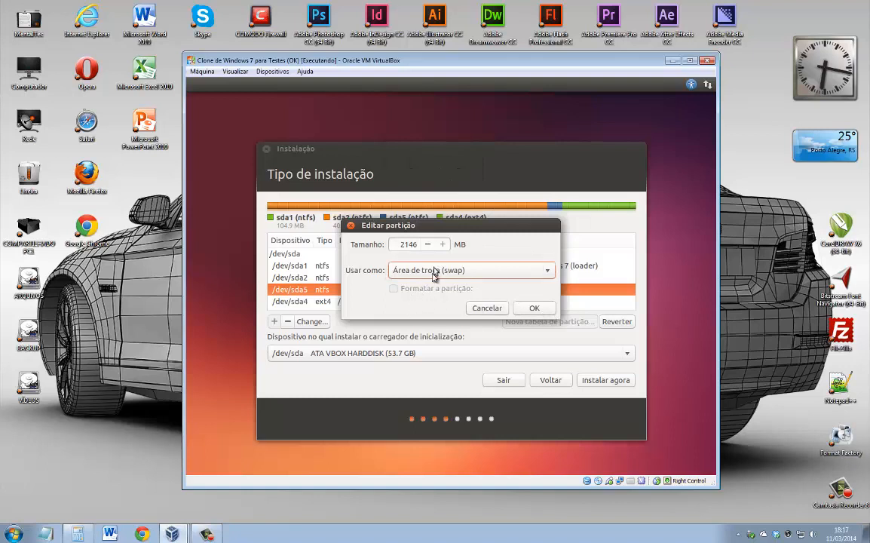
click(535, 310)
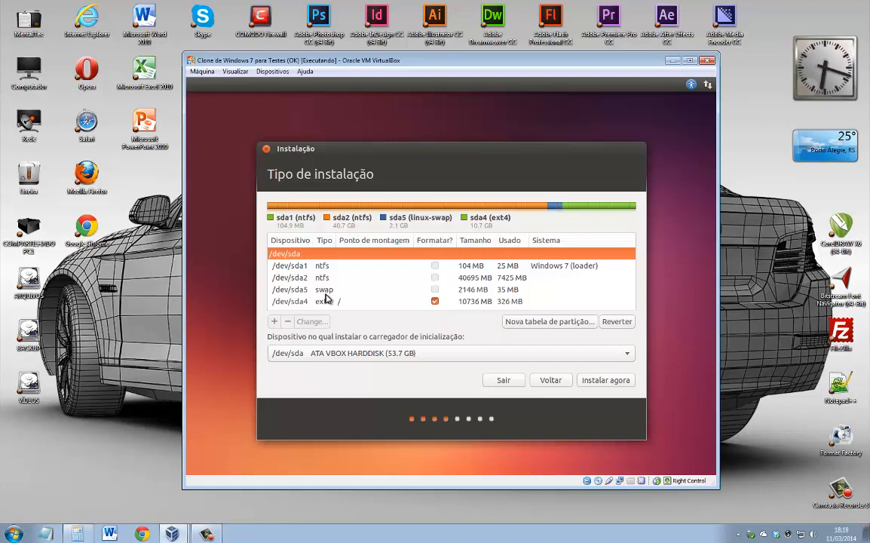
Choose Instalar agora, then accept Sao Paulo as location and the Portuguese (Brazil) keyboard layout.
click(607, 381)
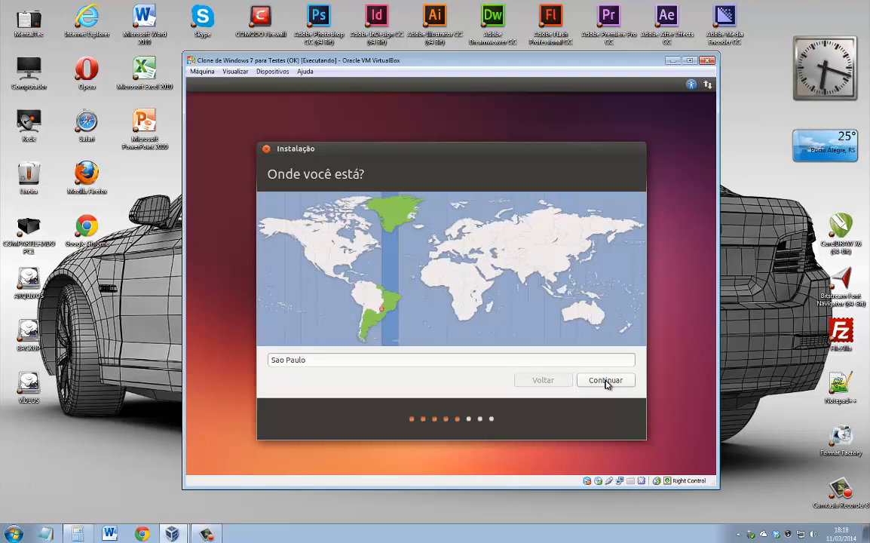
click(606, 380)
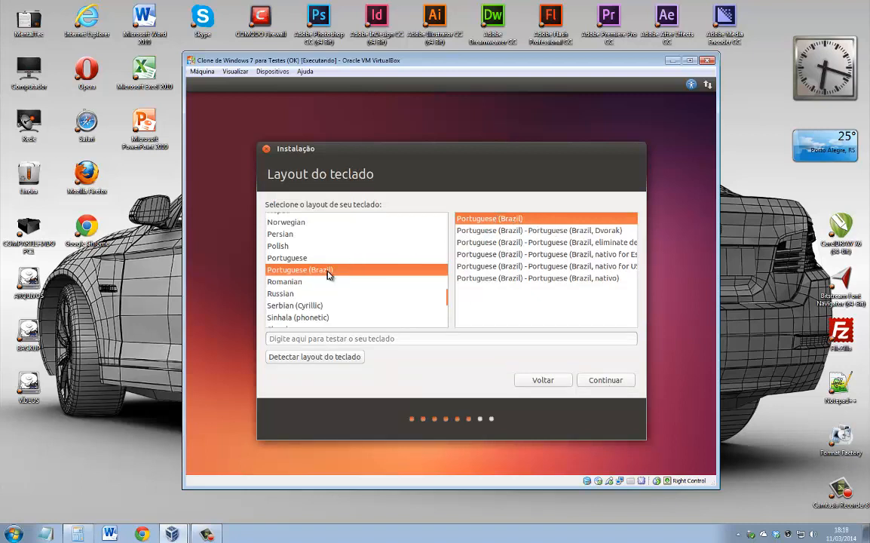
click(615, 380)
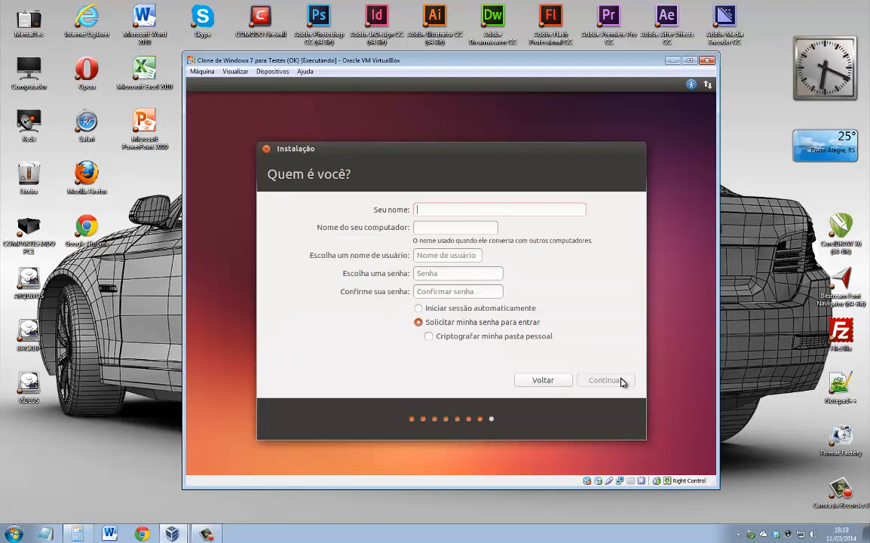
Enter the user's name and change the computer name to end in -pc.
text(Valter)
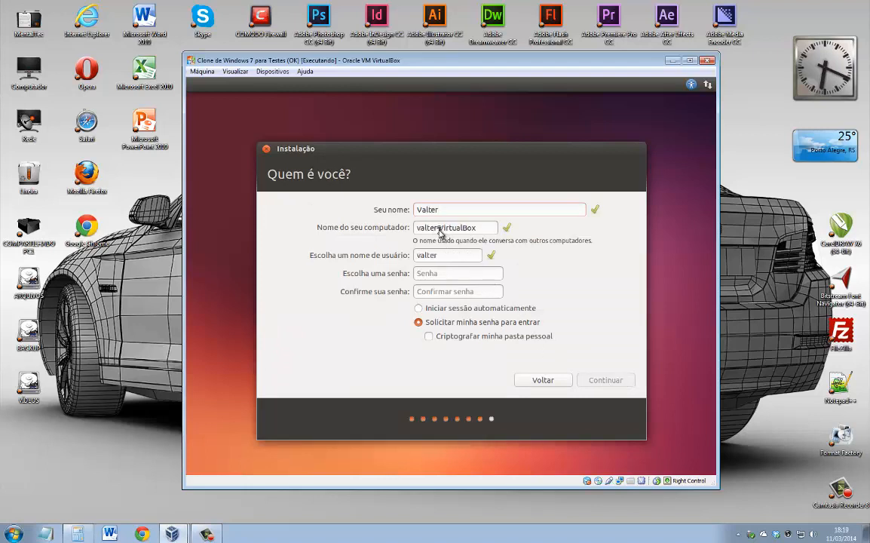
drag(439, 228, 496, 228)
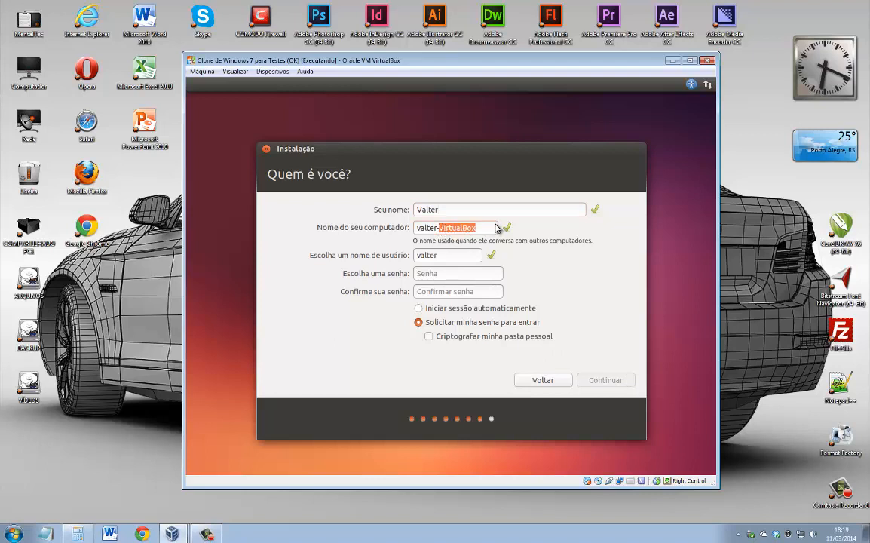
text(pc)
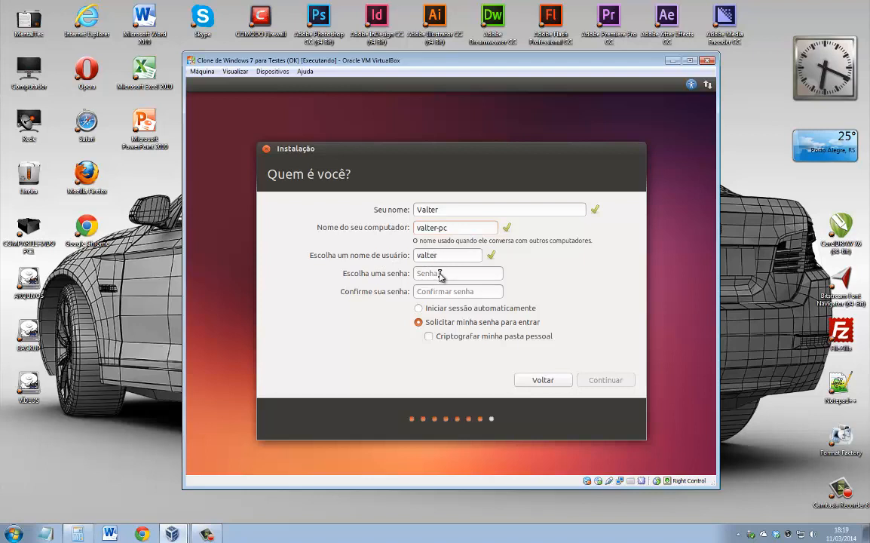
Enter and confirm the account password, choose 'Iniciar sessão automaticamente', and continue.
click(440, 274)
text(12345)
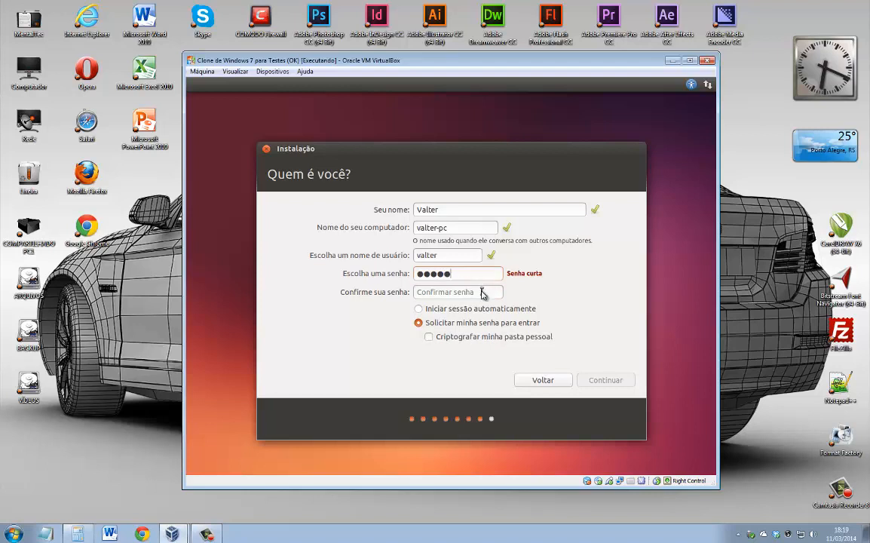
click(479, 291)
text(12345)
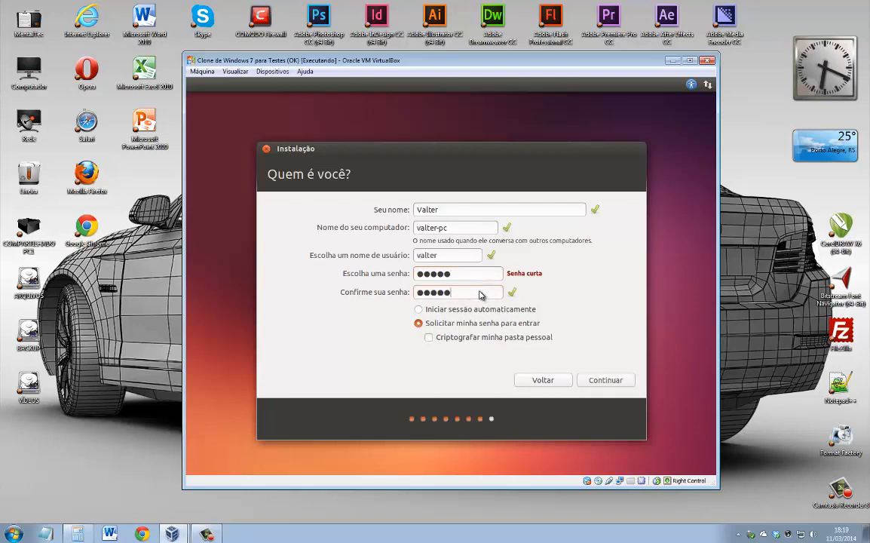
click(437, 309)
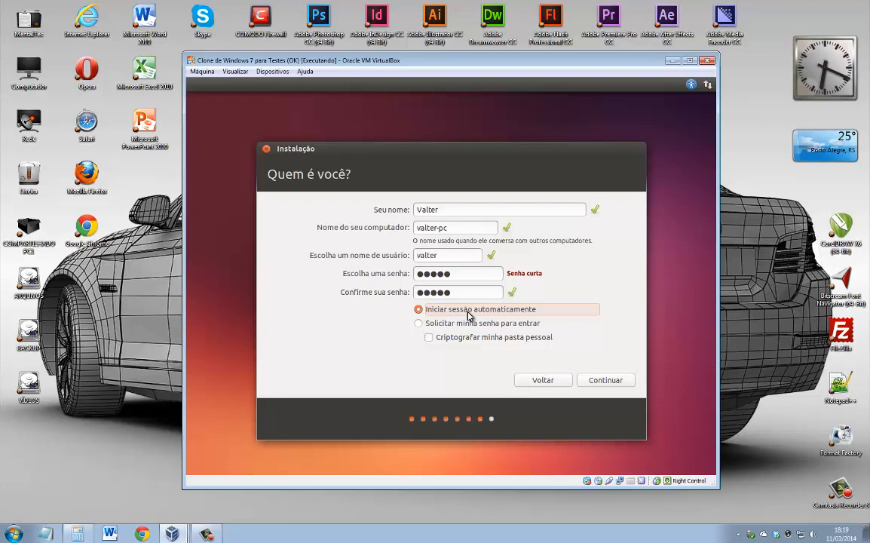
click(615, 383)
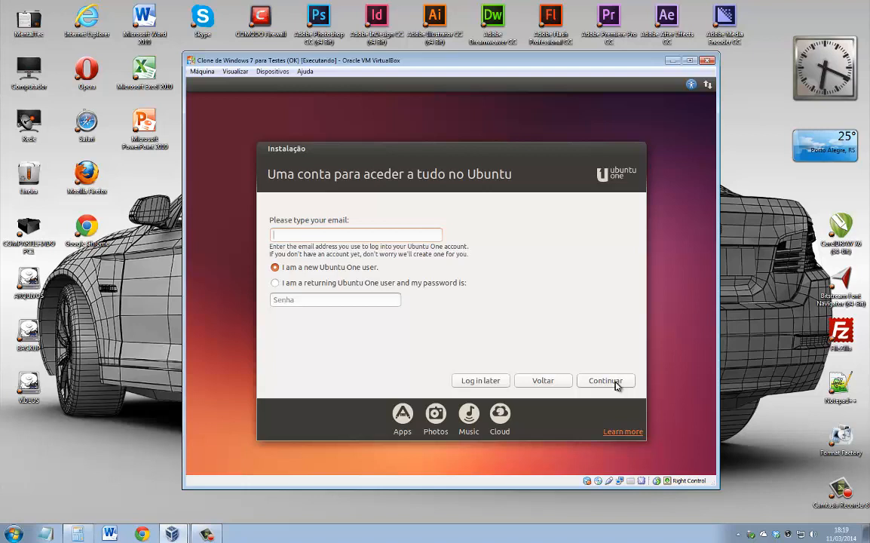
Choose 'Log in later' for Ubuntu One and wait until 'Instalação concluída' appears.
click(481, 381)
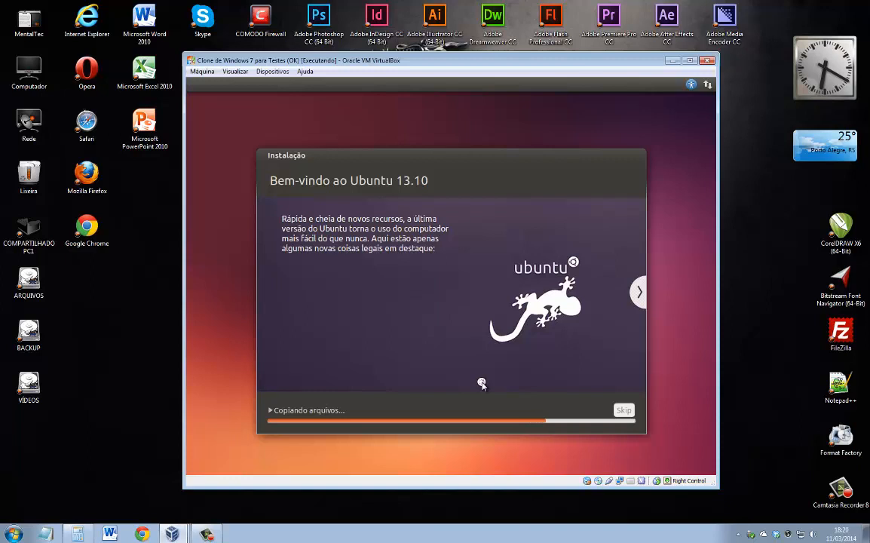
click(737, 535)
click(738, 535)
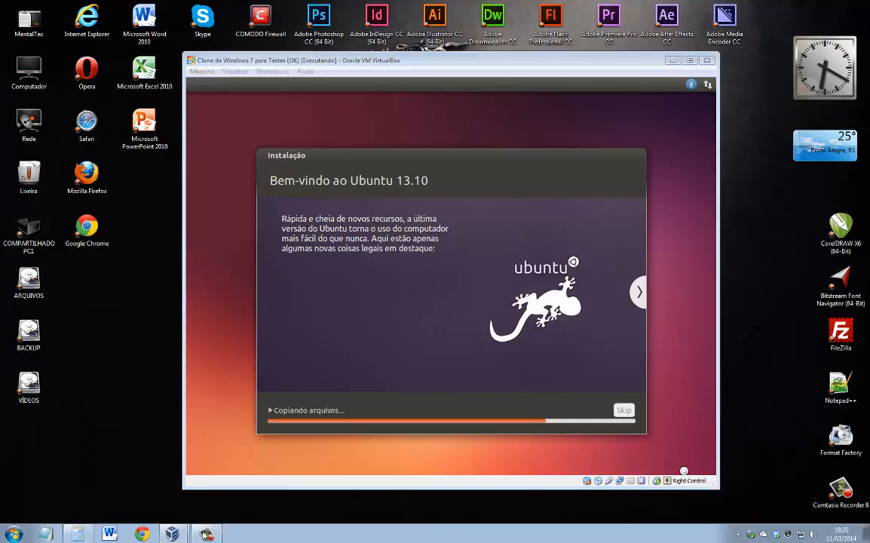
click(205, 534)
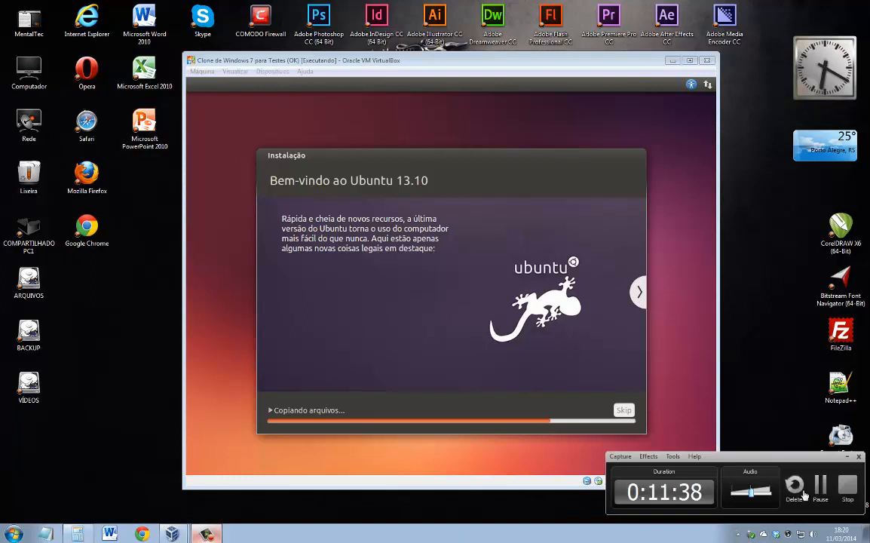
click(820, 486)
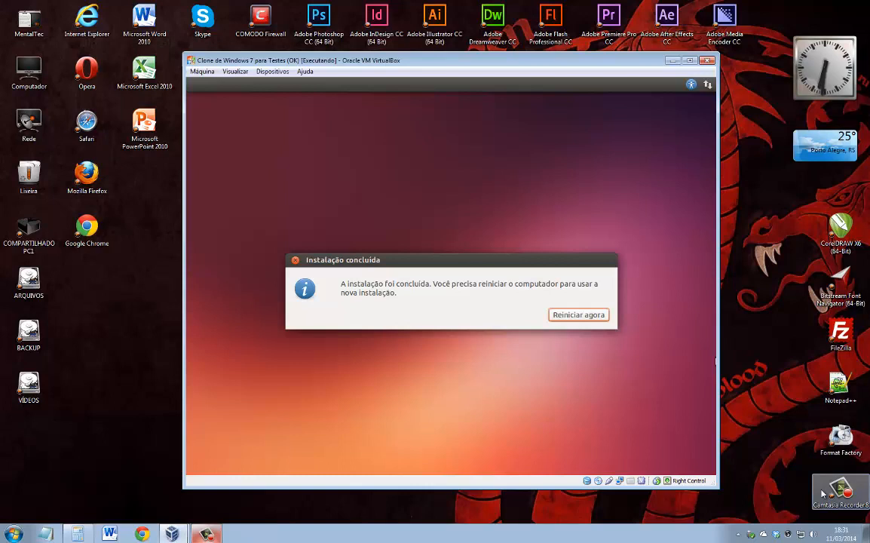
Choose 'Reiniciar agora', then reset the VM via Máquina > Reinicializar to reach the GRUB menu.
click(590, 315)
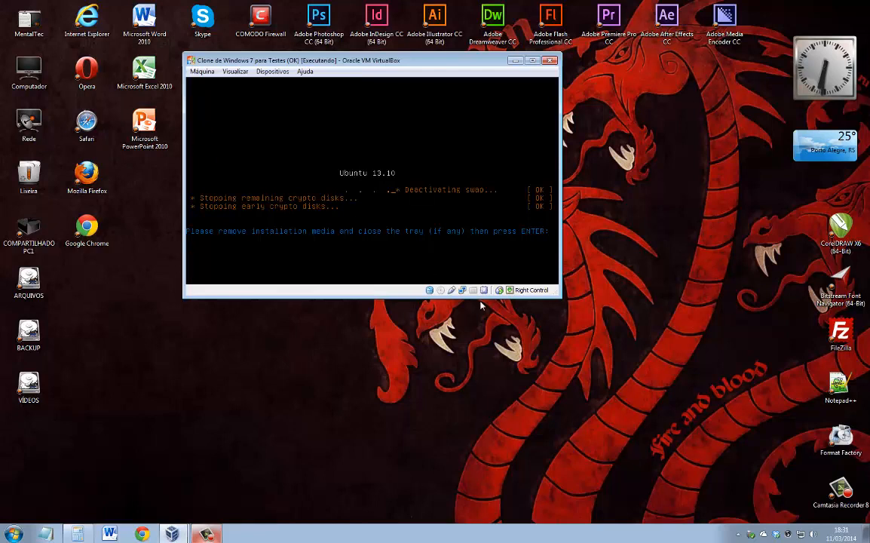
click(208, 70)
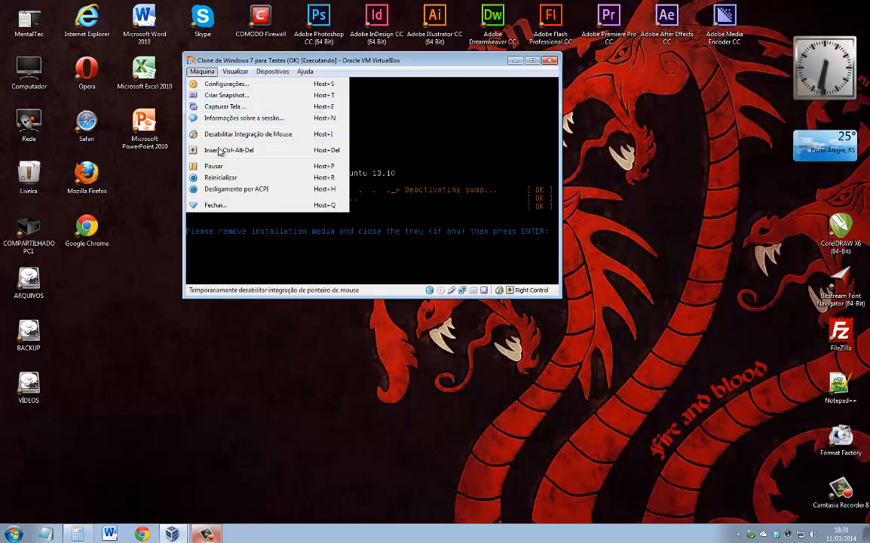
click(225, 178)
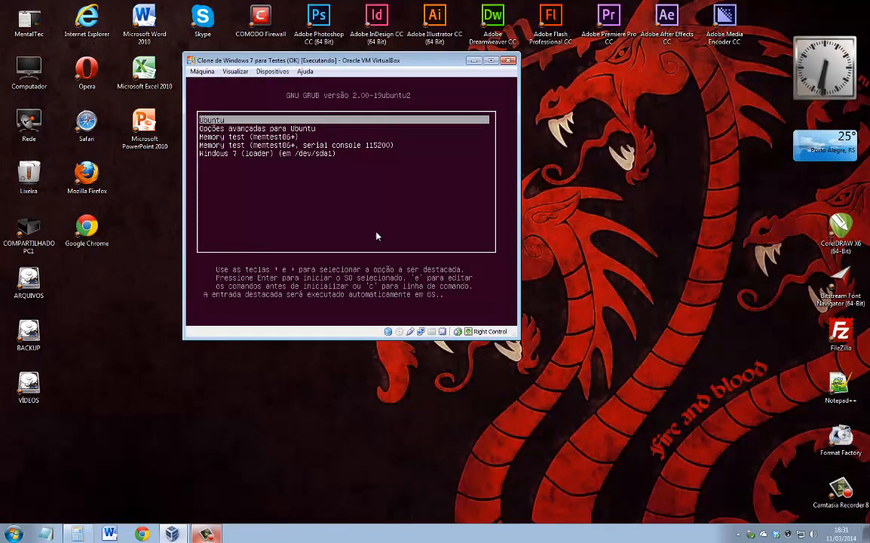
key(Down)
key(Down)
key(Down)
key(Up)
key(Up)
key(Up)
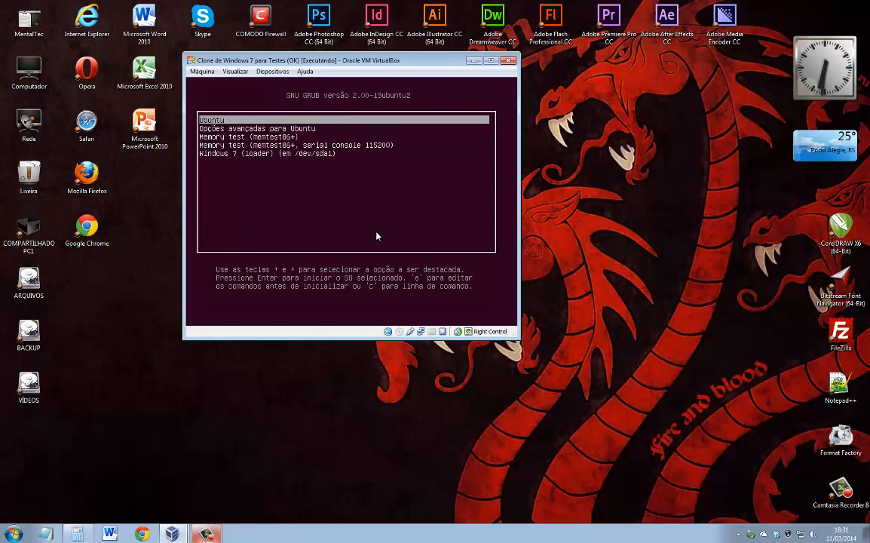
key(Down)
key(Down)
key(Down)
key(Up)
key(Up)
key(Up)
key(Down)
key(Down)
key(Down)
key(Down)
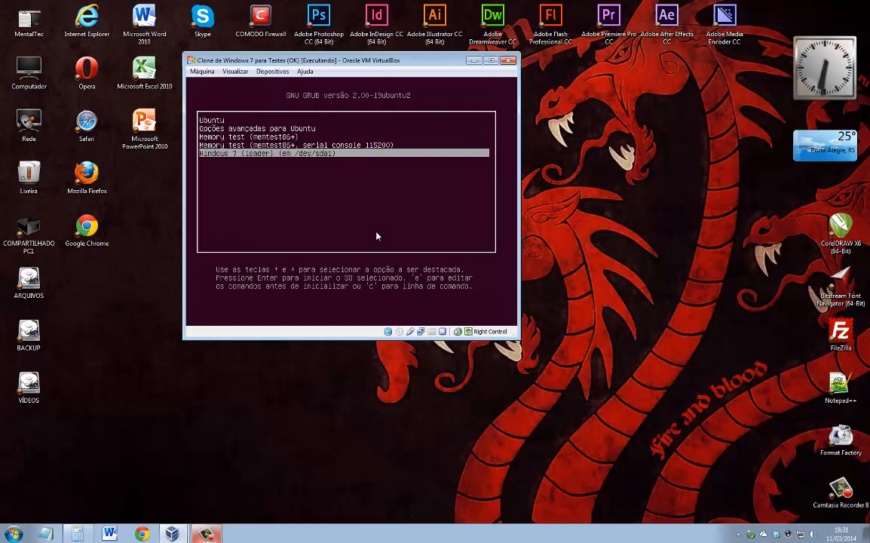
key(Up)
key(Up)
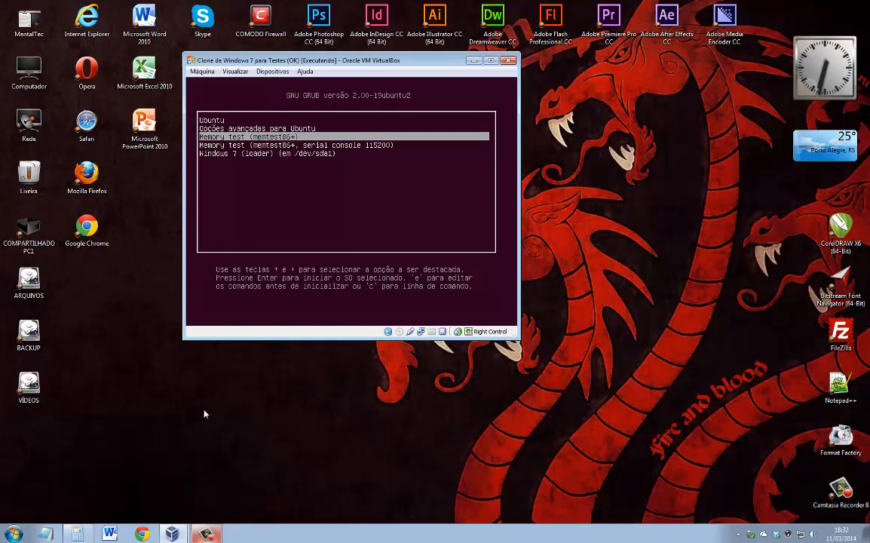
click(206, 534)
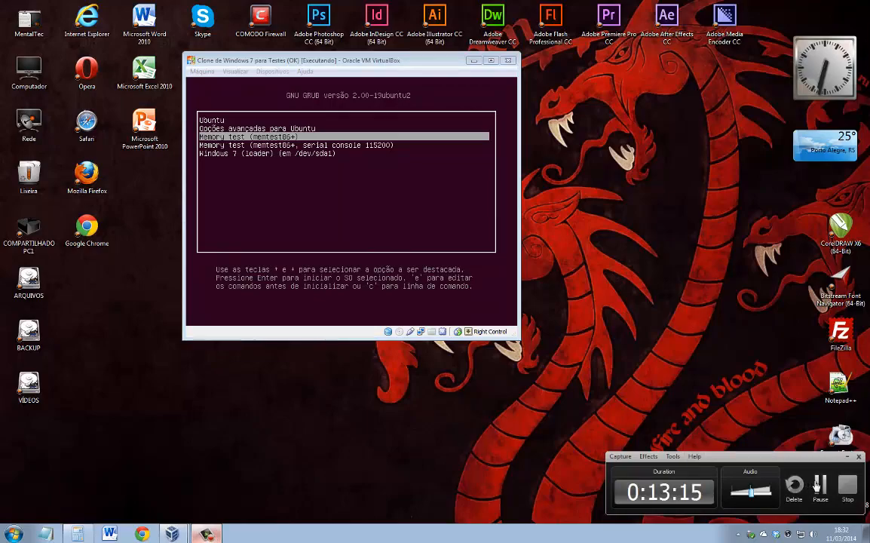